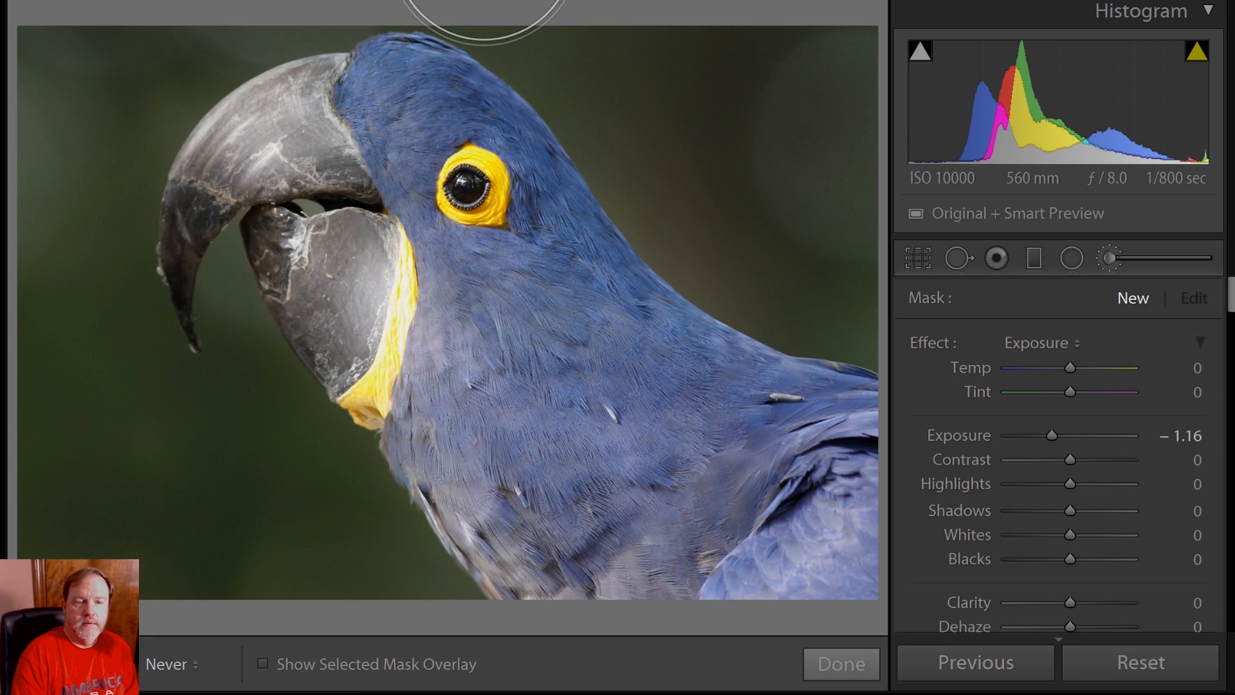
Step: Paint the background around the parrot with the adjustment brush at exposure -1.16 and set the range mask to Luminance
click(459, 37)
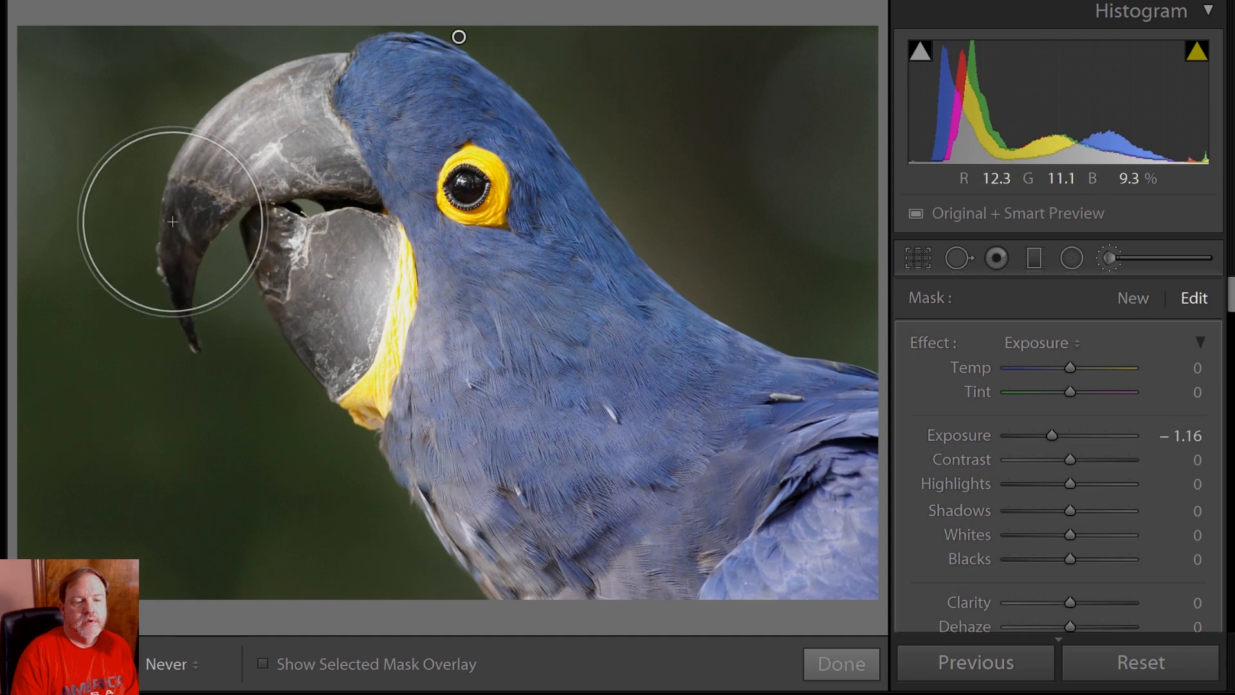
key(h)
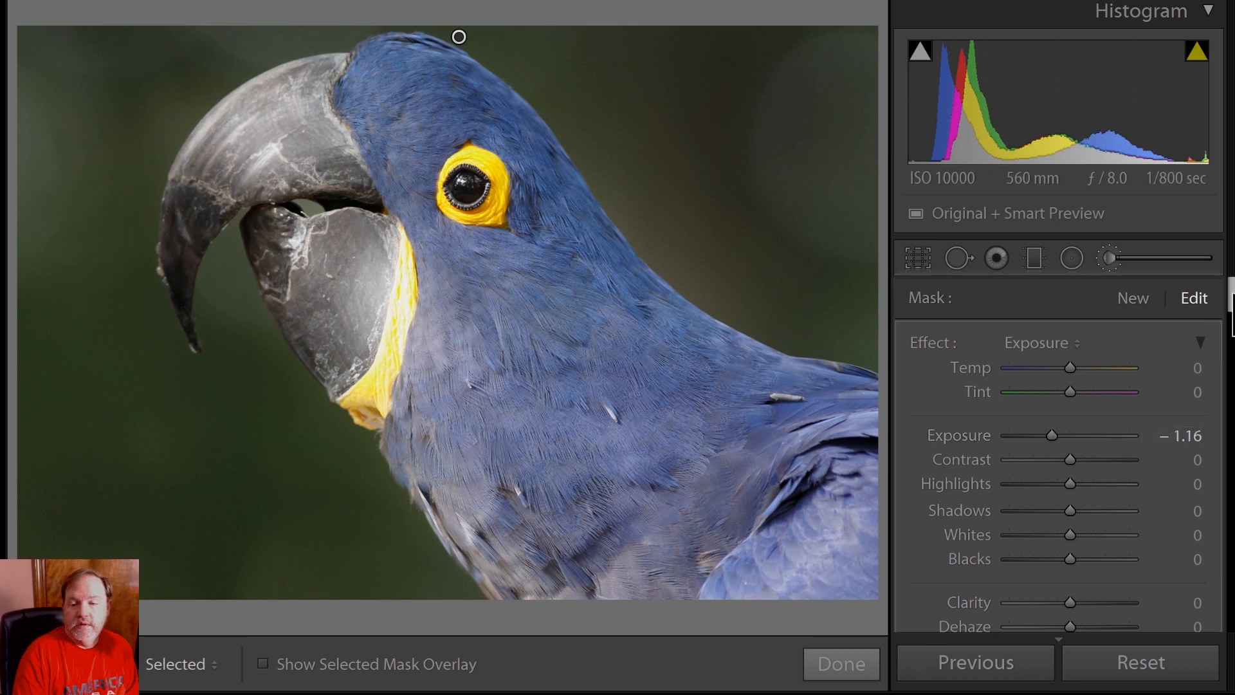
scroll(1036, 491, down, 5)
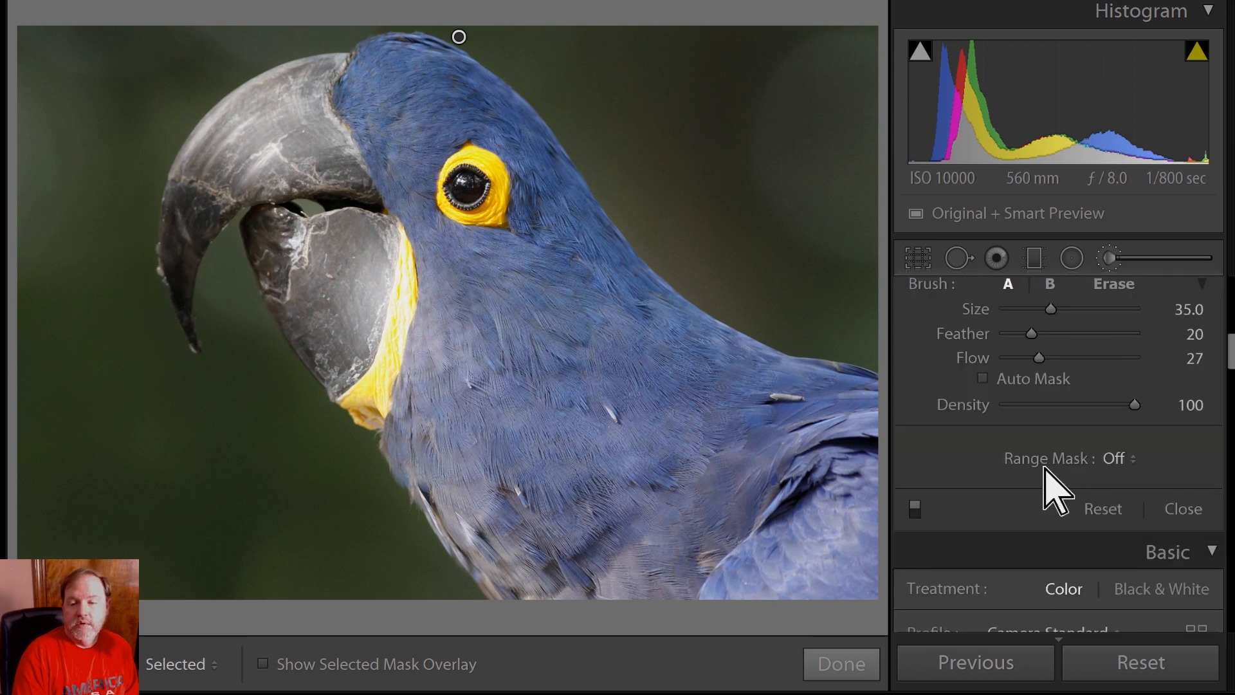
click(1101, 558)
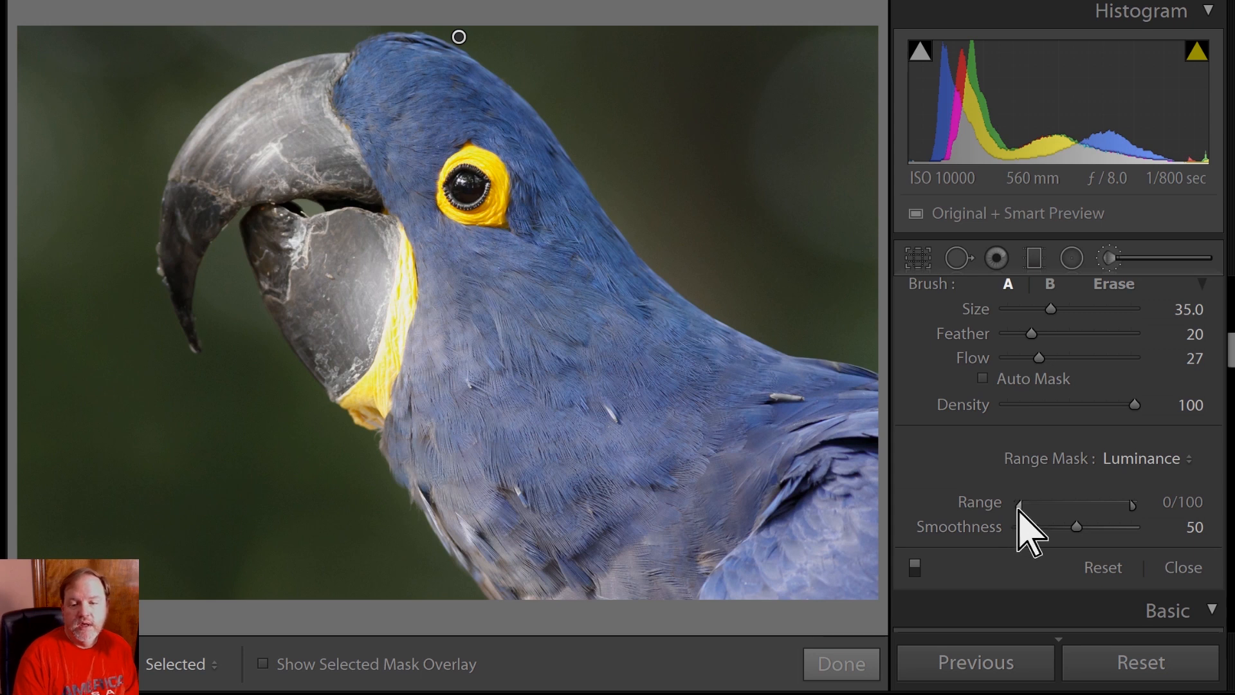
Step: Try a luminance range of 79/100 on the background mask and compare the image with the brush adjustments off and on
drag(1019, 506, 1106, 513)
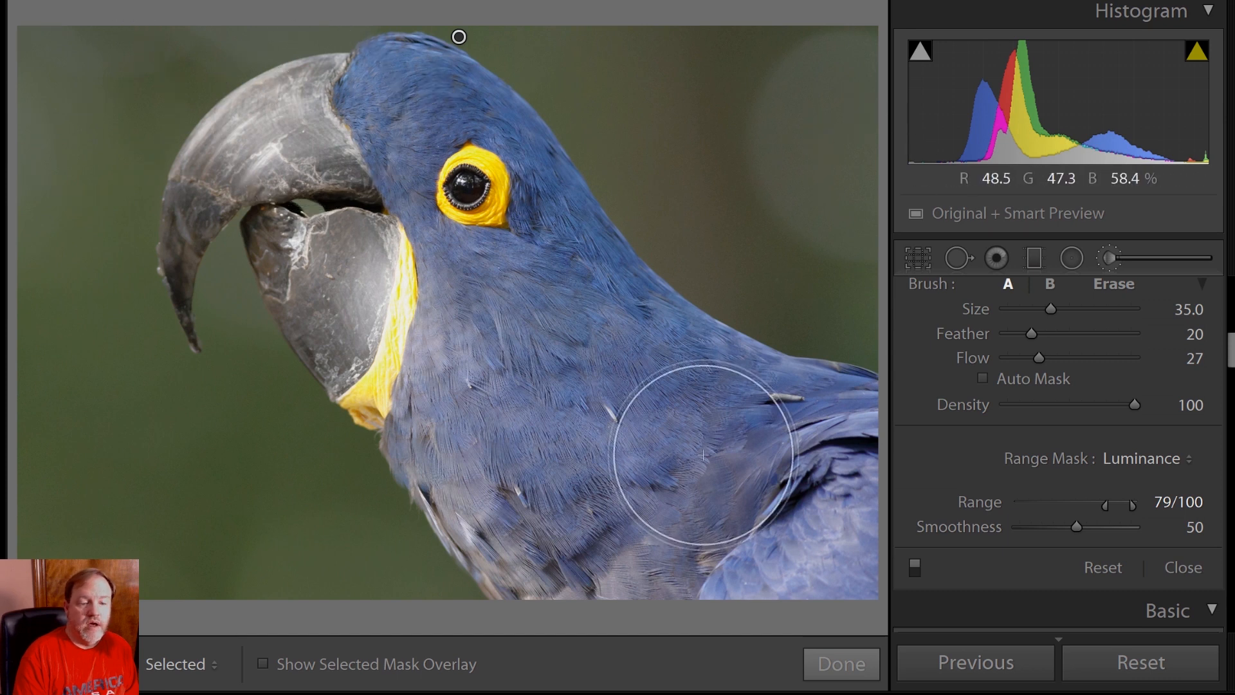
mouse_move(540, 692)
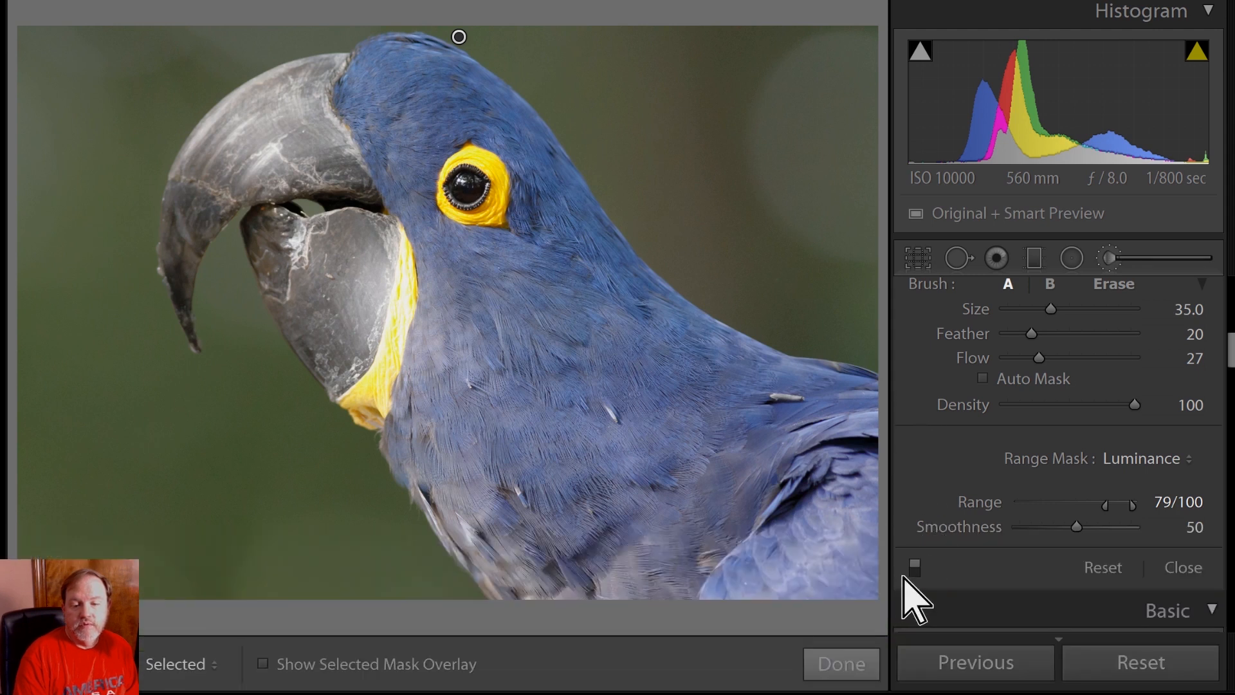
click(914, 566)
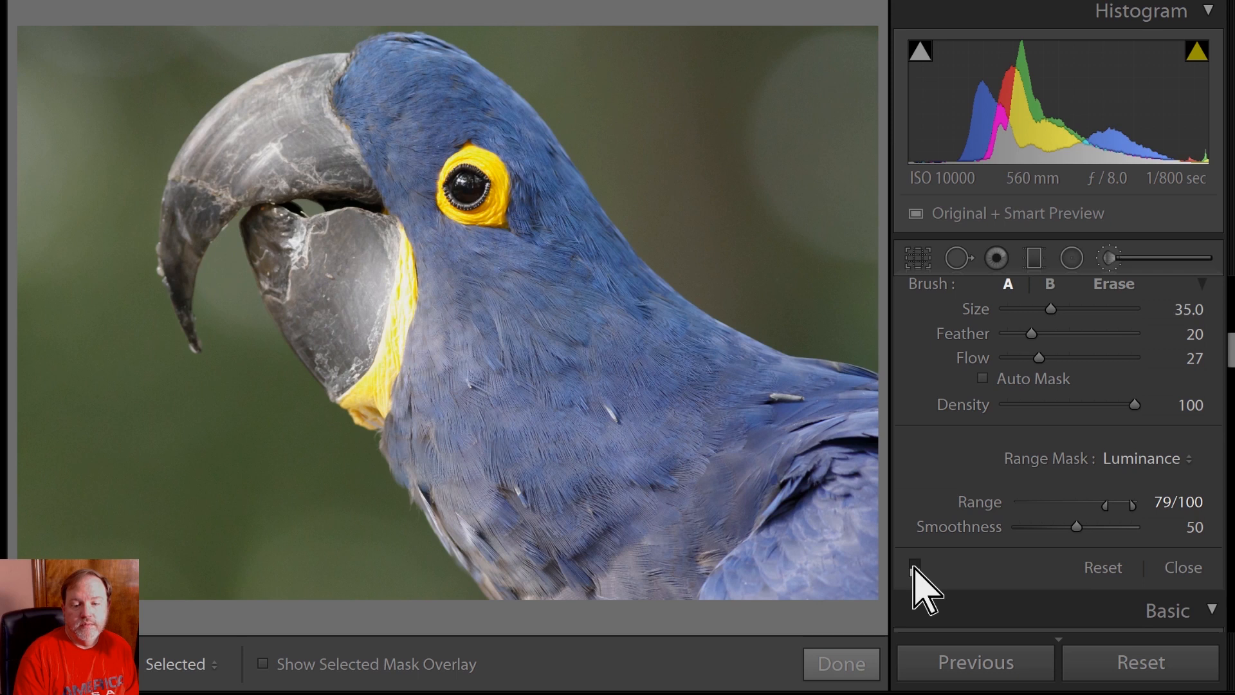
click(913, 566)
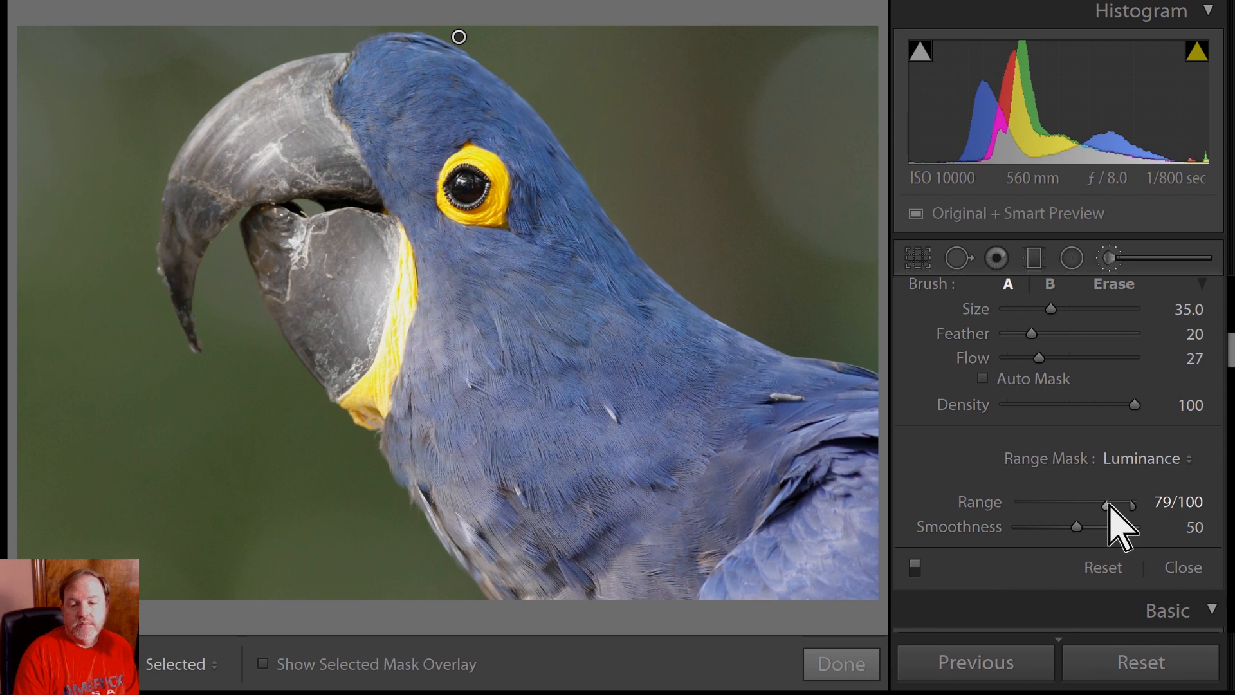
Step: Try limiting the background mask to the darker tones with a luminance range of 0/19, and compare with the brush adjustments off and on
drag(1108, 506, 980, 512)
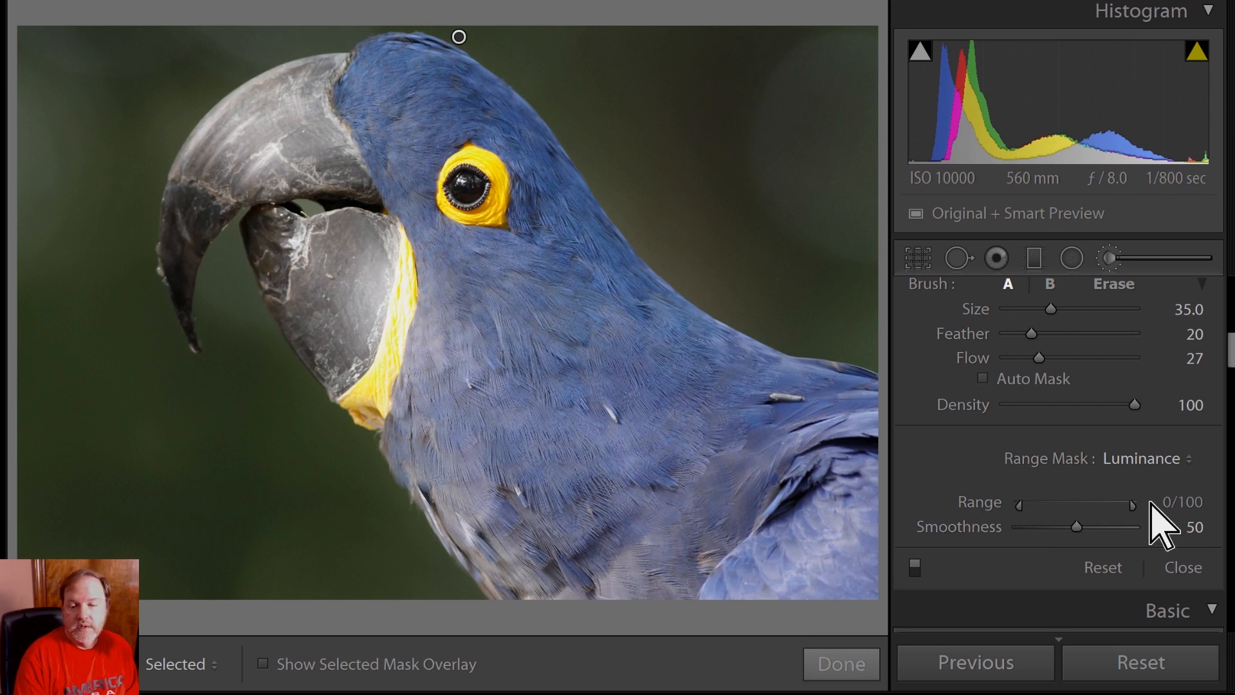
drag(1134, 505, 1053, 521)
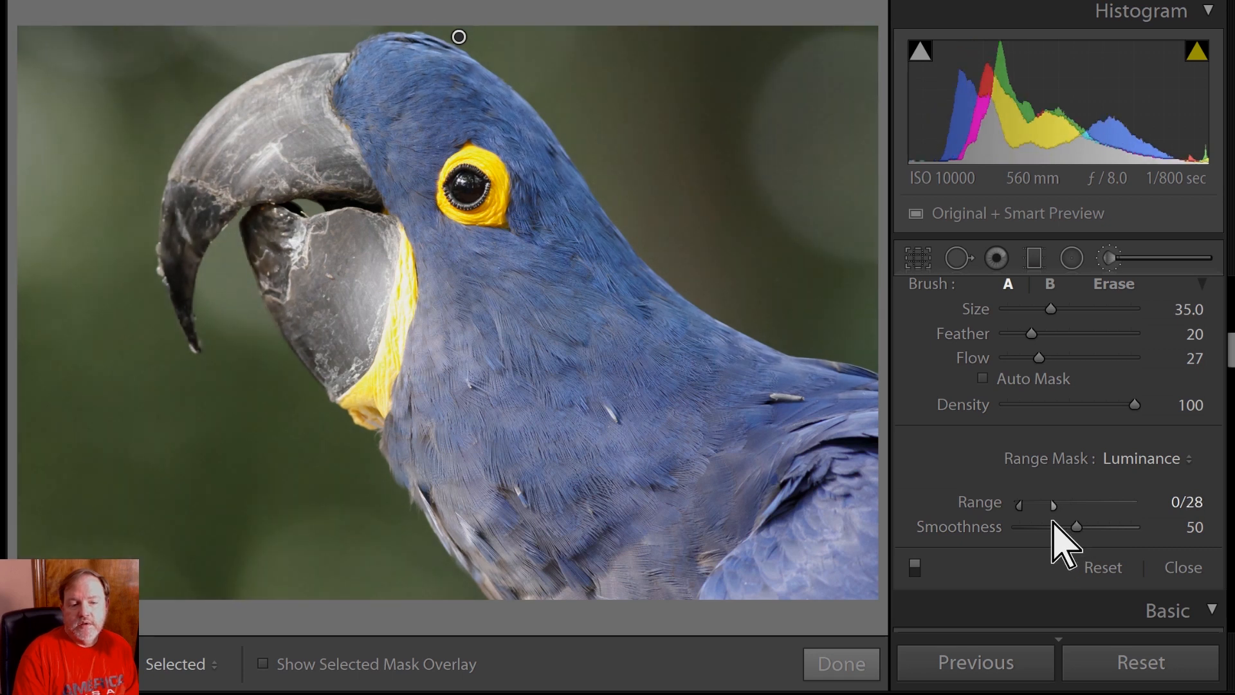
drag(1052, 521, 1043, 521)
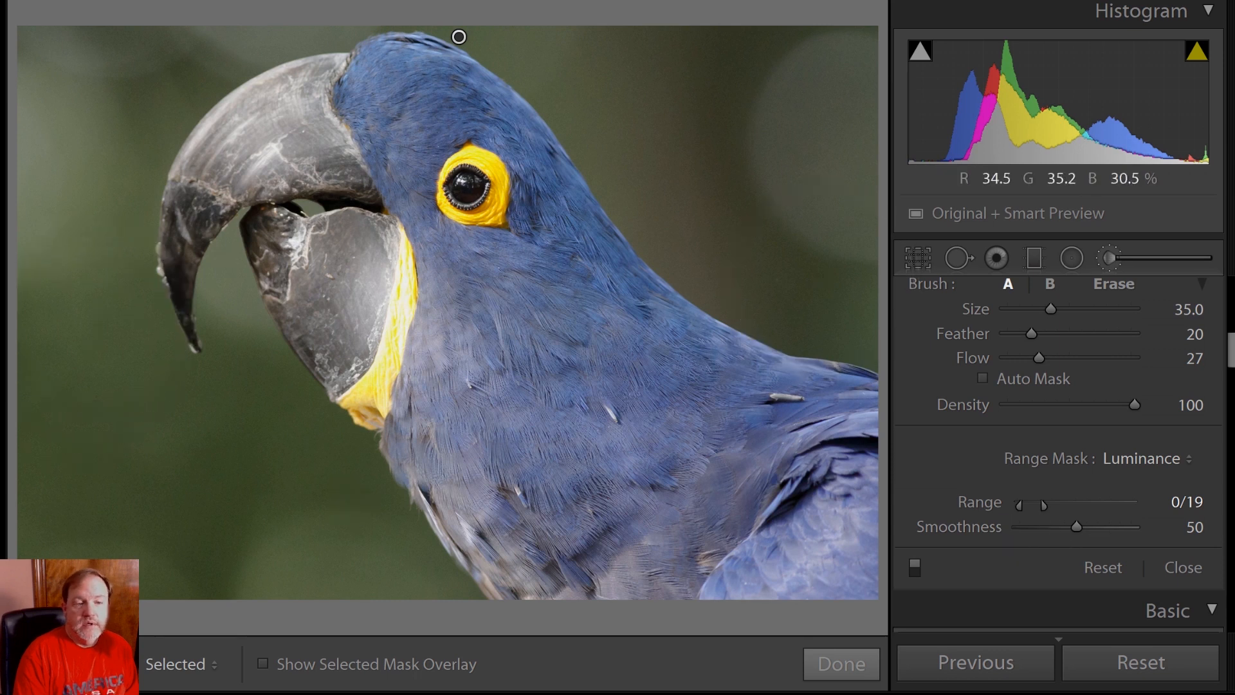
mouse_move(105, 45)
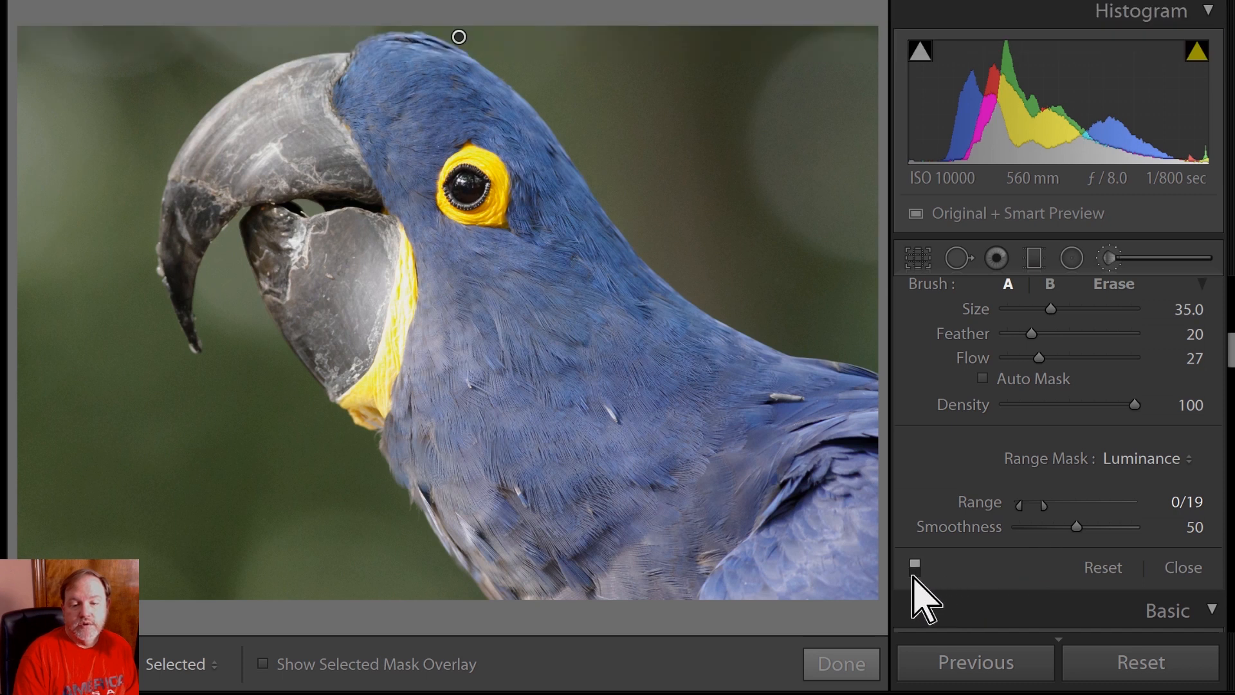
click(914, 567)
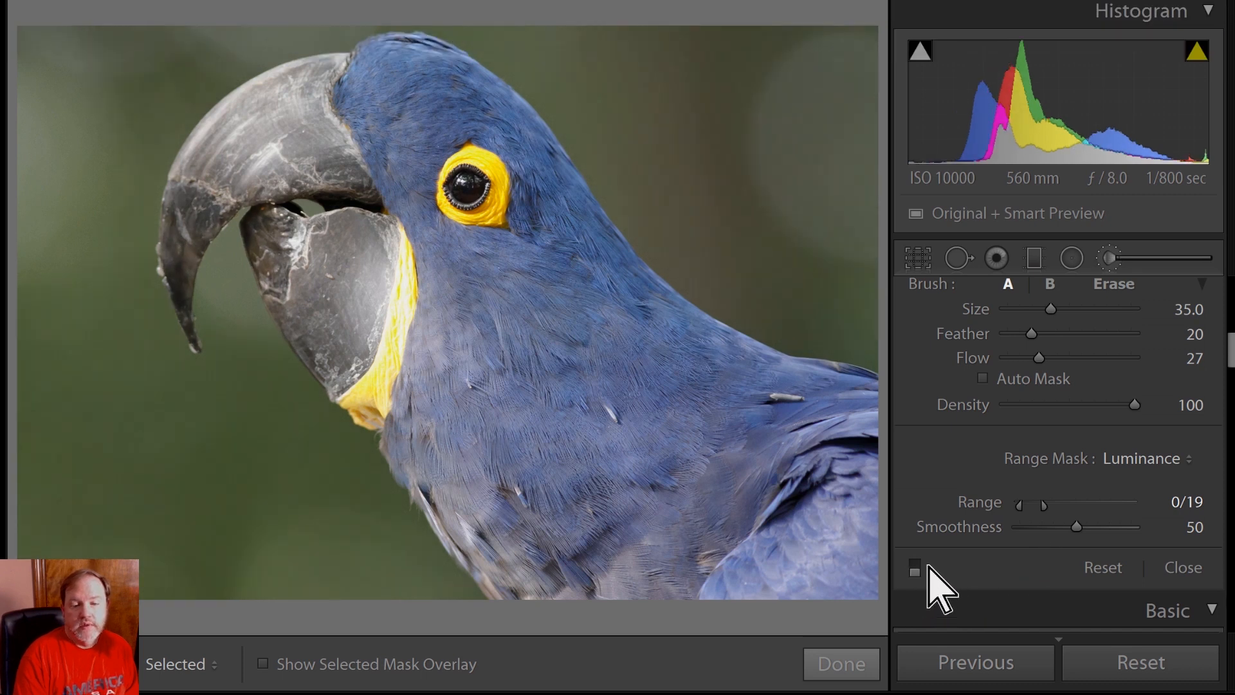
click(916, 566)
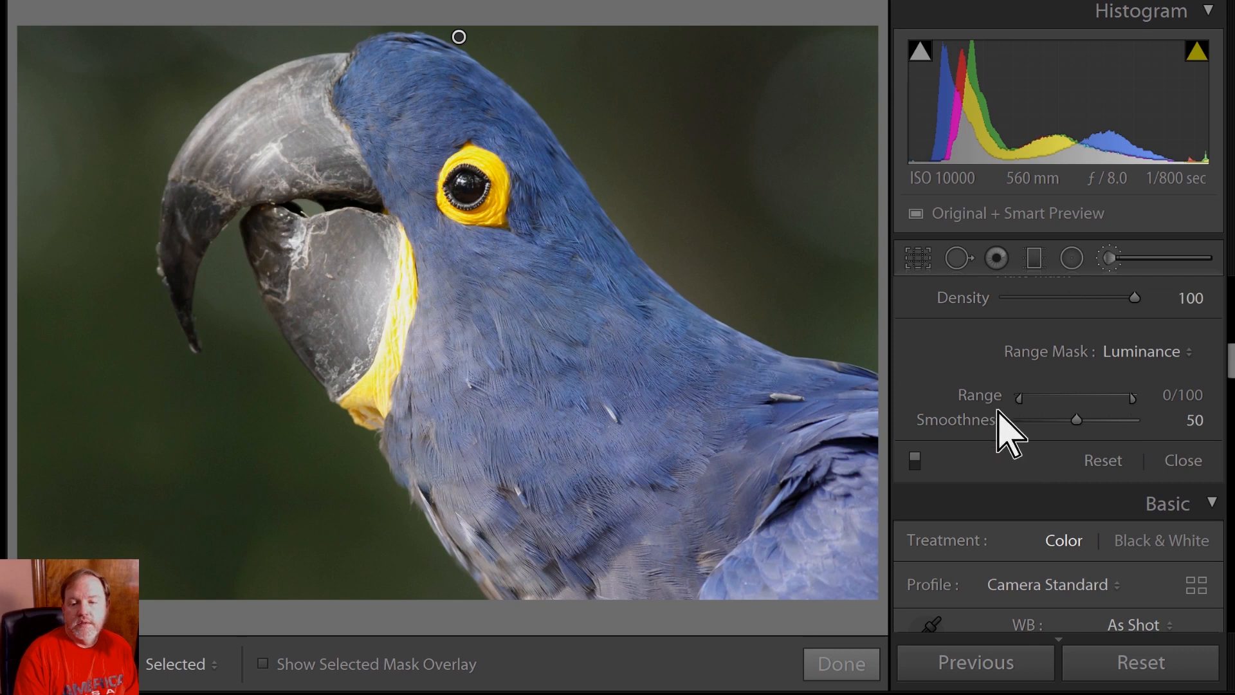
Step: Restrict the background mask to the midtones by setting its luminance range to 38/73
drag(1018, 397, 1091, 400)
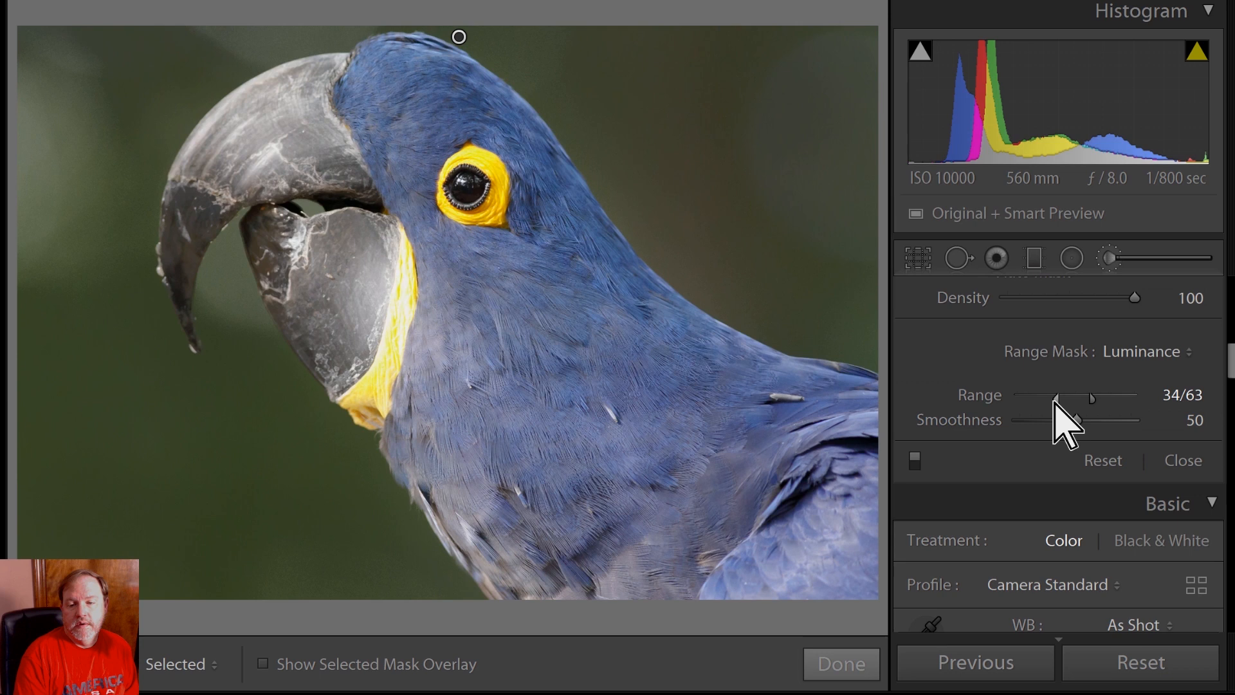
mouse_move(1055, 400)
mouse_down()
mouse_move(1035, 400)
mouse_move(1045, 404)
mouse_up()
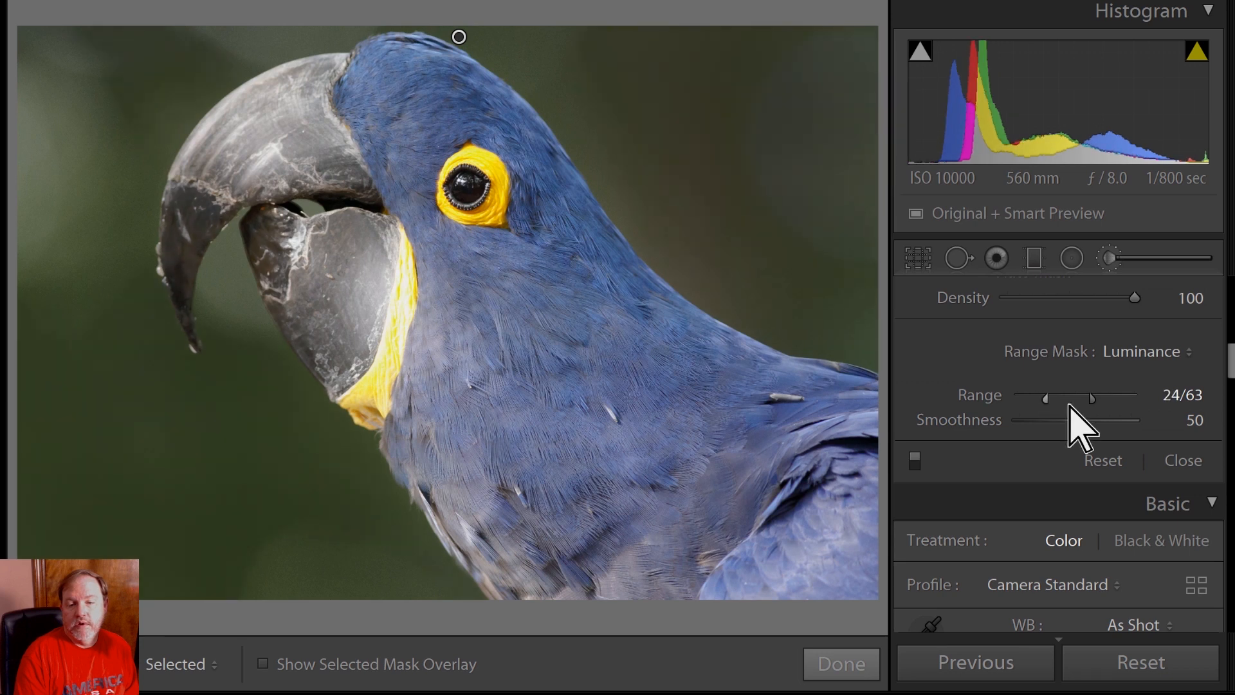
drag(1092, 398, 1081, 400)
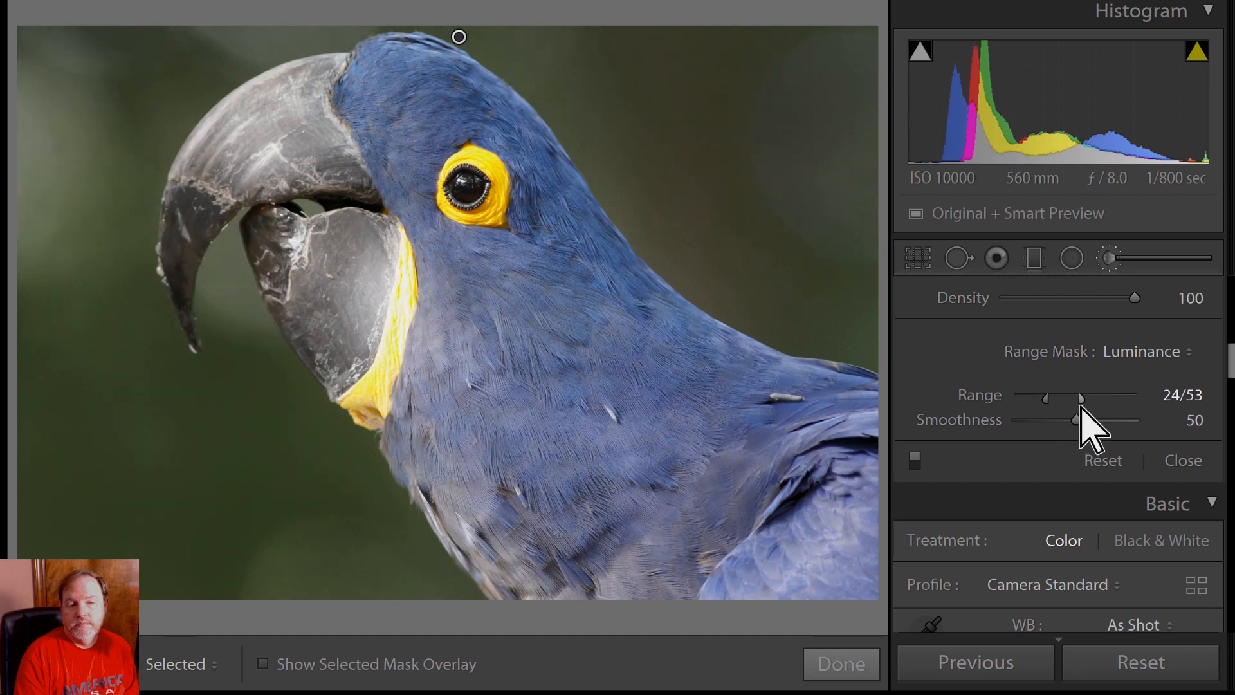
drag(1081, 402, 1102, 402)
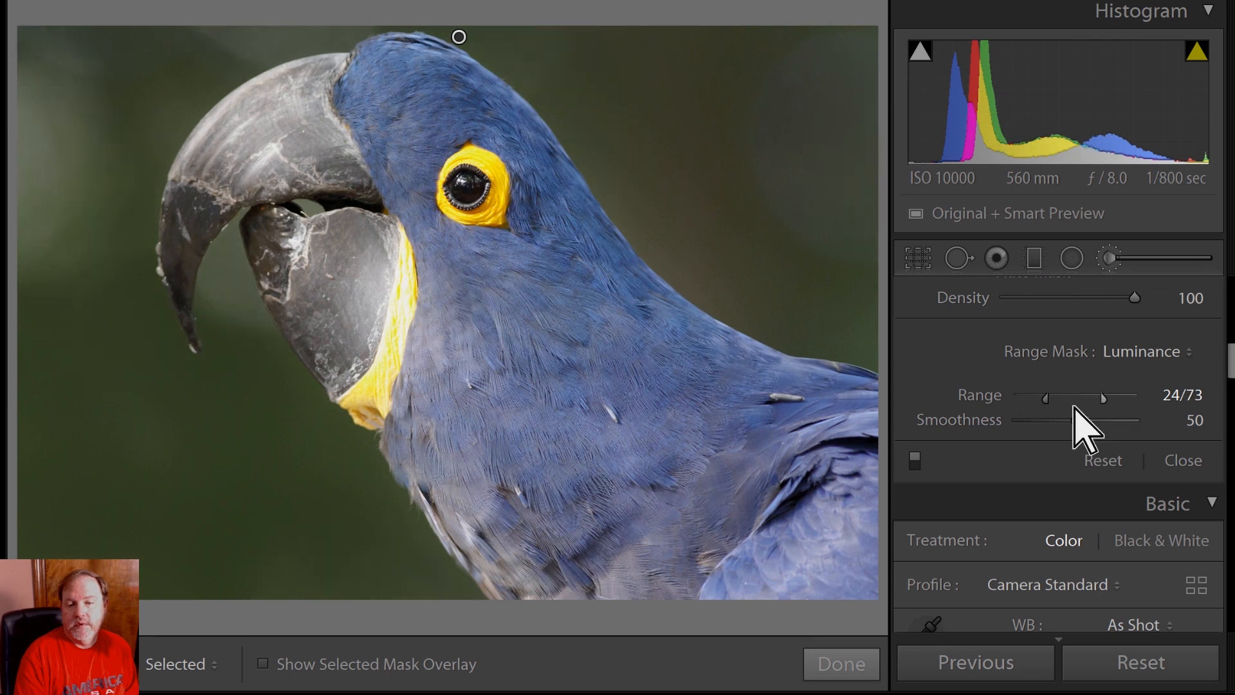
drag(1045, 399, 1060, 399)
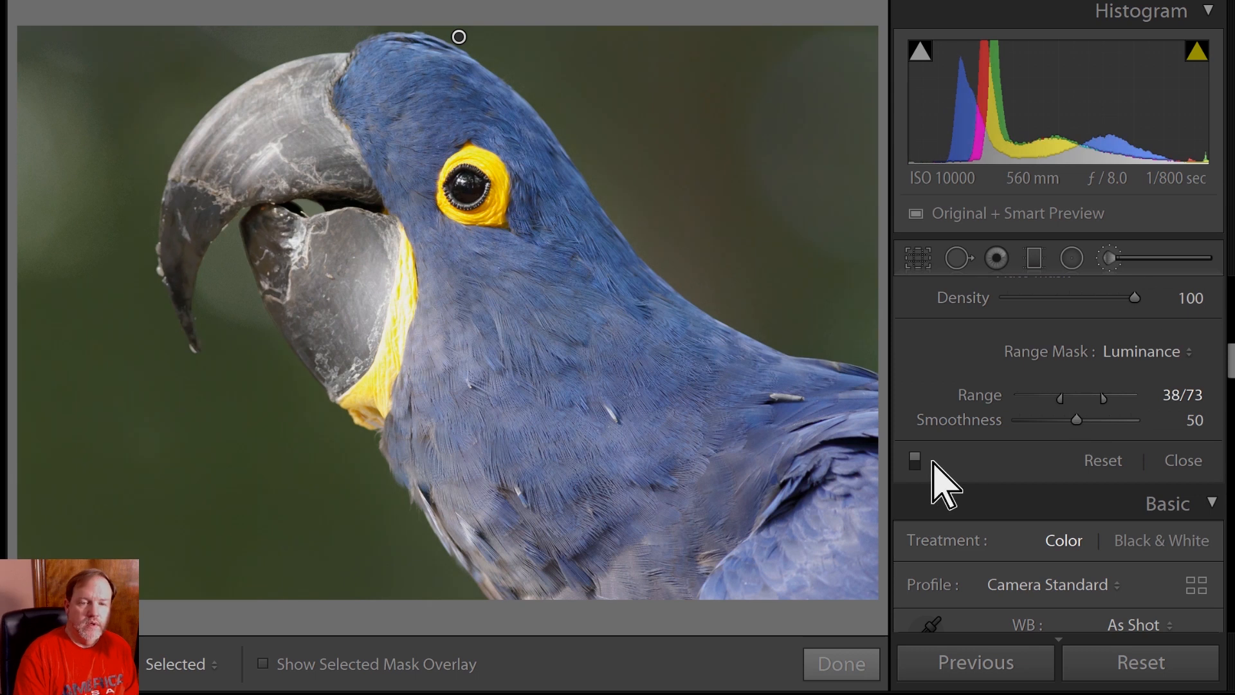
Step: Create a new brush mask, paint the yellow skin behind the lower beak with a size 20 brush, and set exposure to -1.23
drag(1230, 360, 1231, 293)
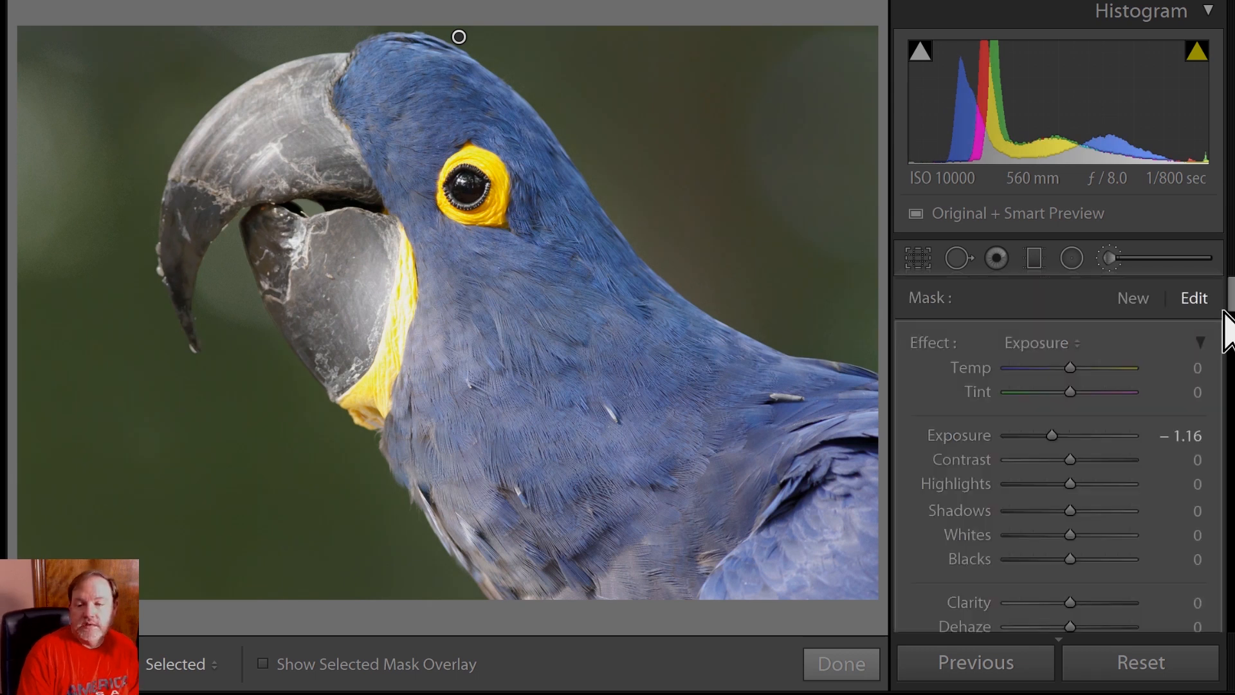
click(1132, 298)
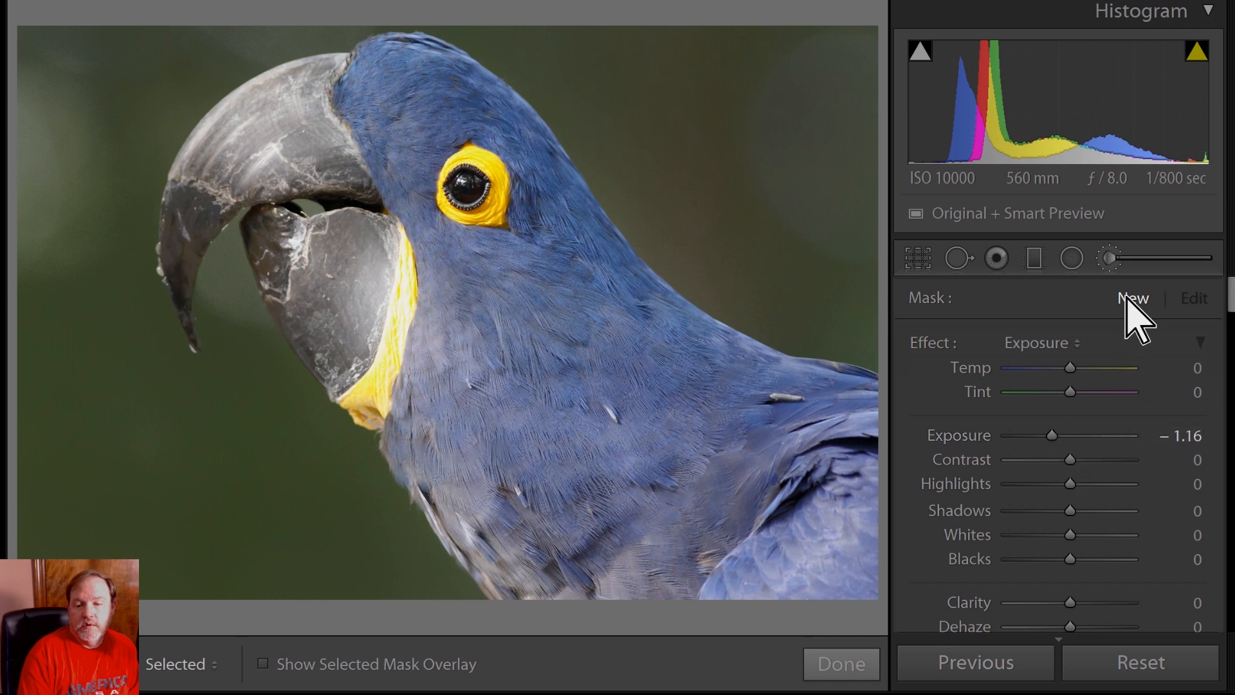
drag(1053, 441, 1064, 442)
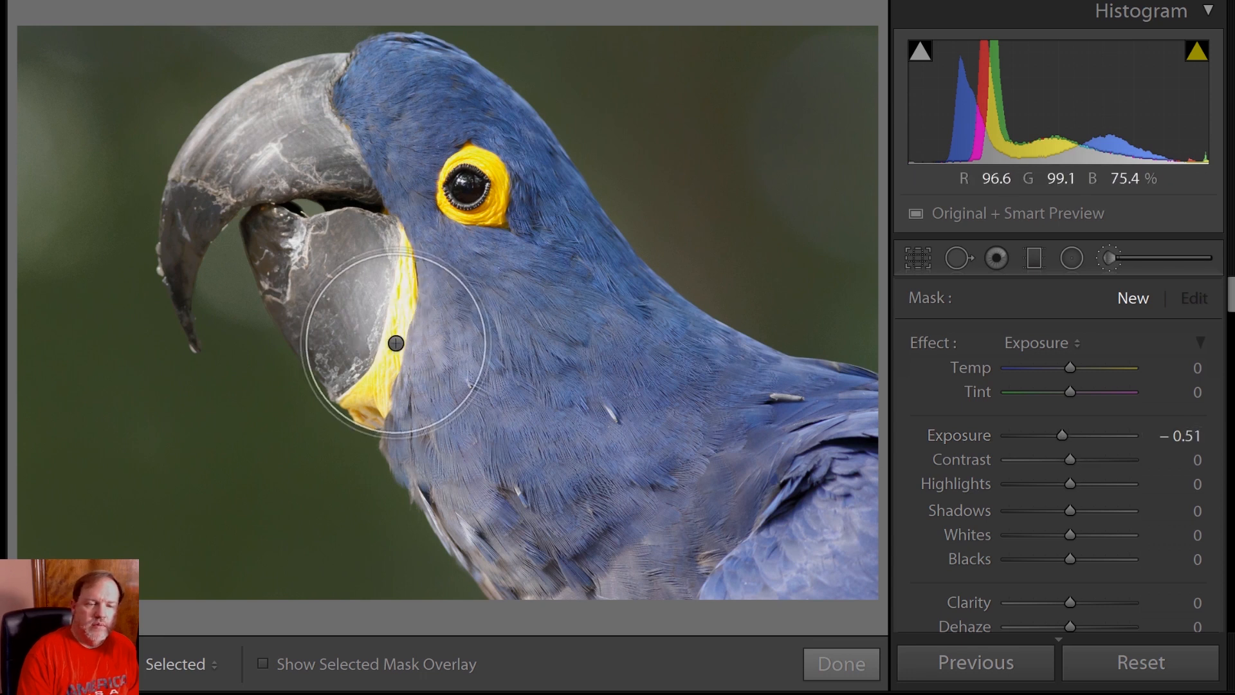
scroll(410, 336, down, 5)
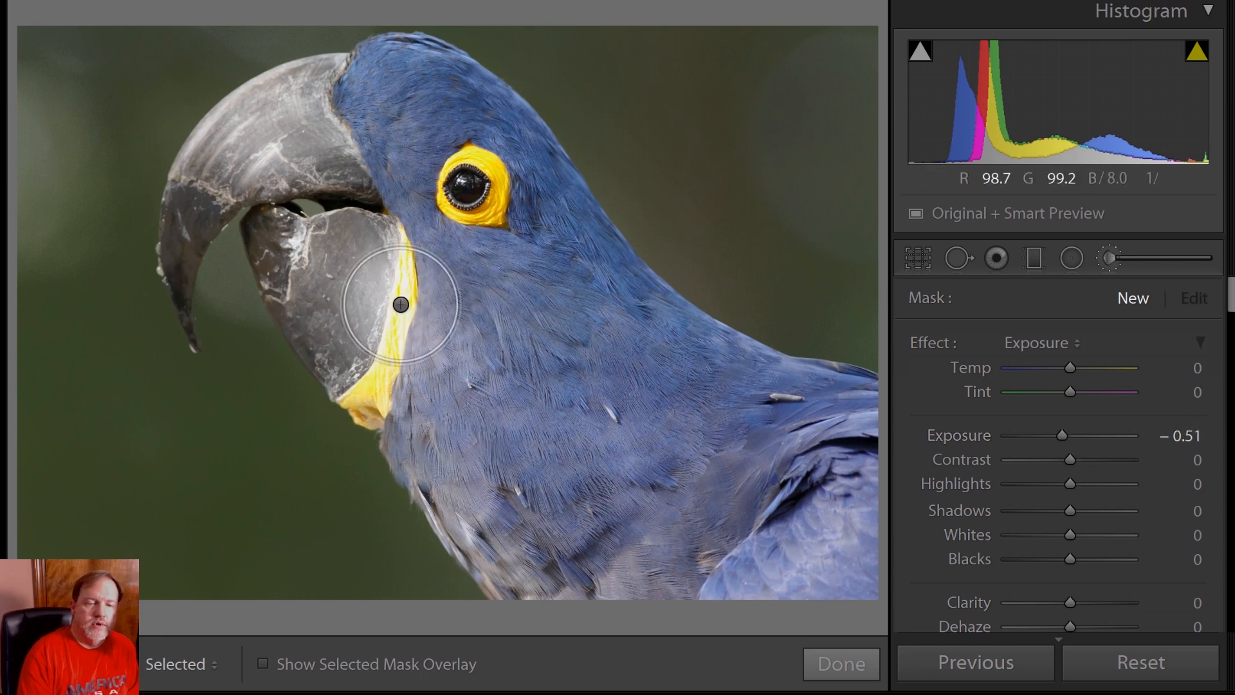
key(h)
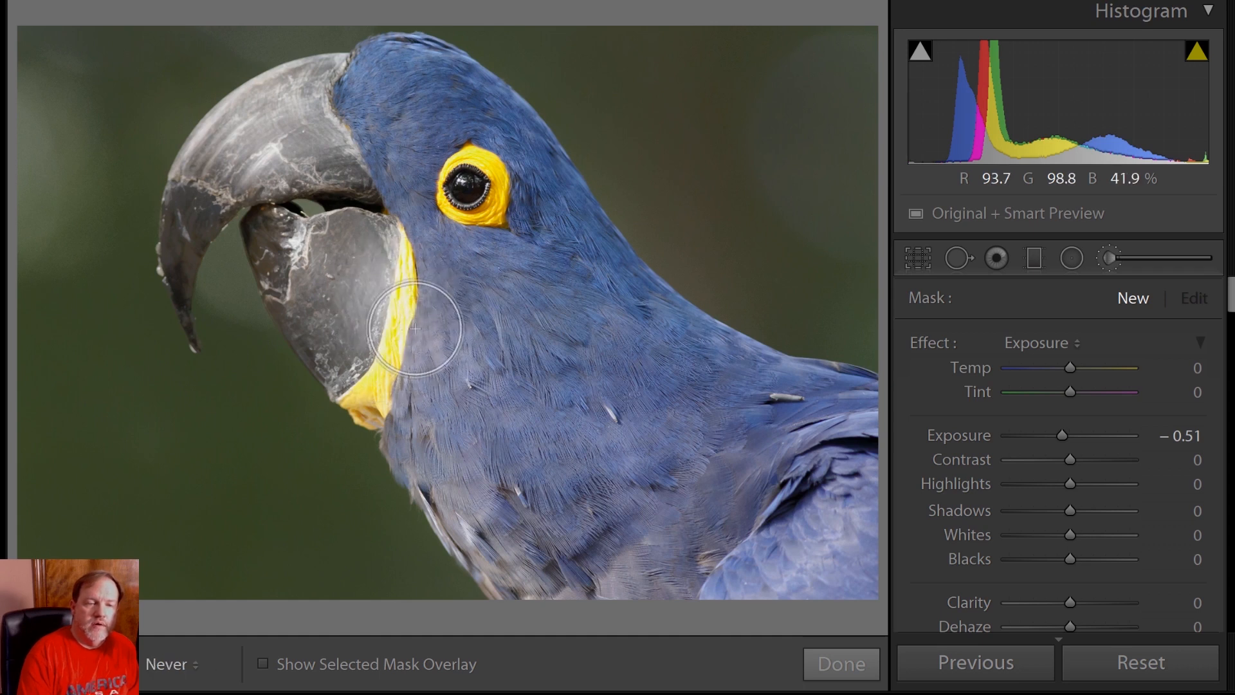
key(h)
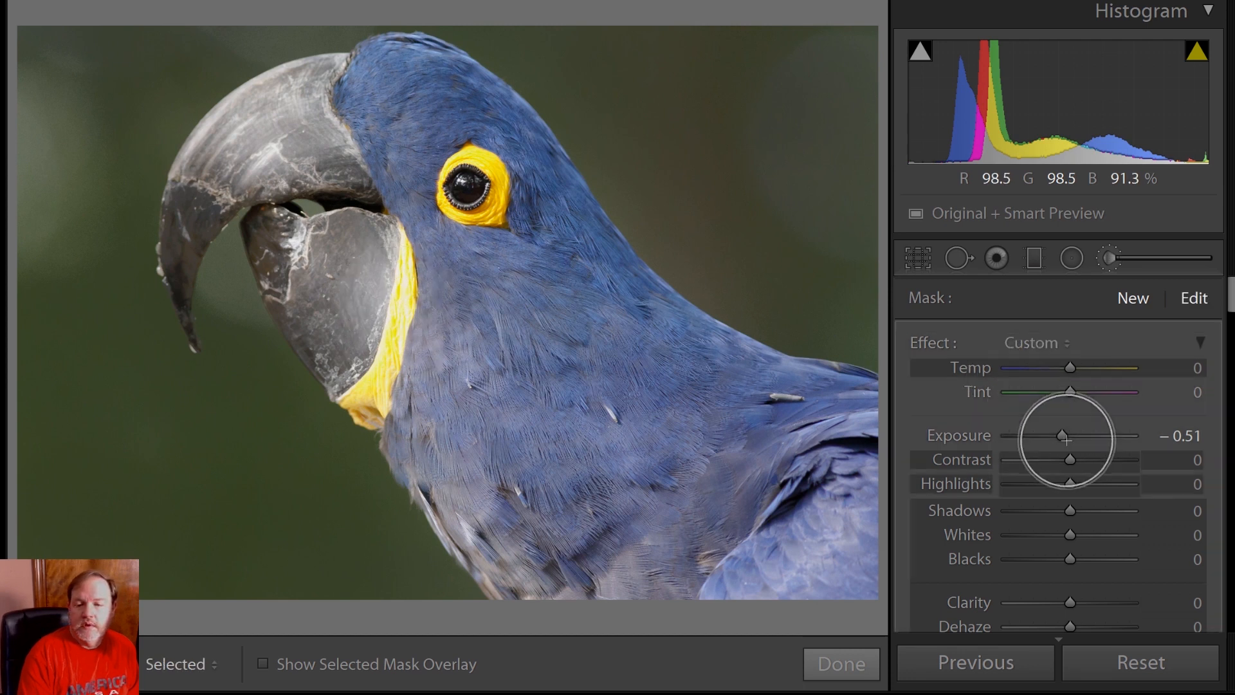
drag(1062, 436, 1052, 442)
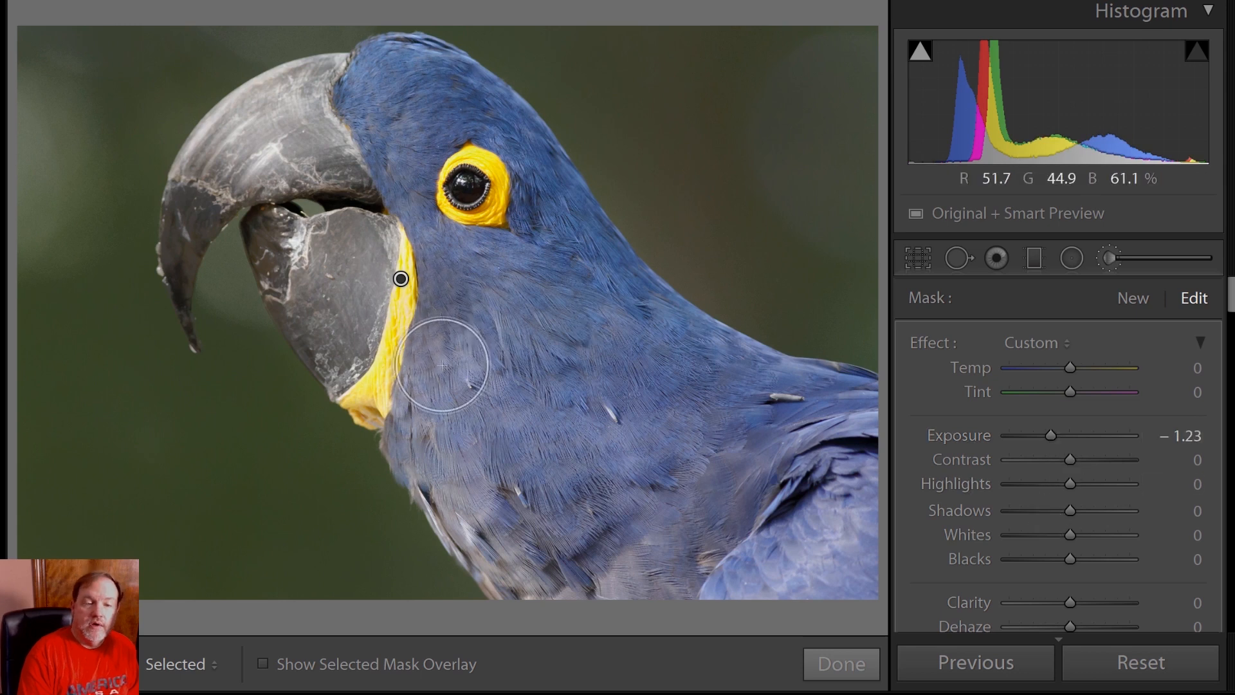
Step: Apply a Luminance range mask to the yellow skin adjustment with a range of 77/100
scroll(1002, 461, down, 10)
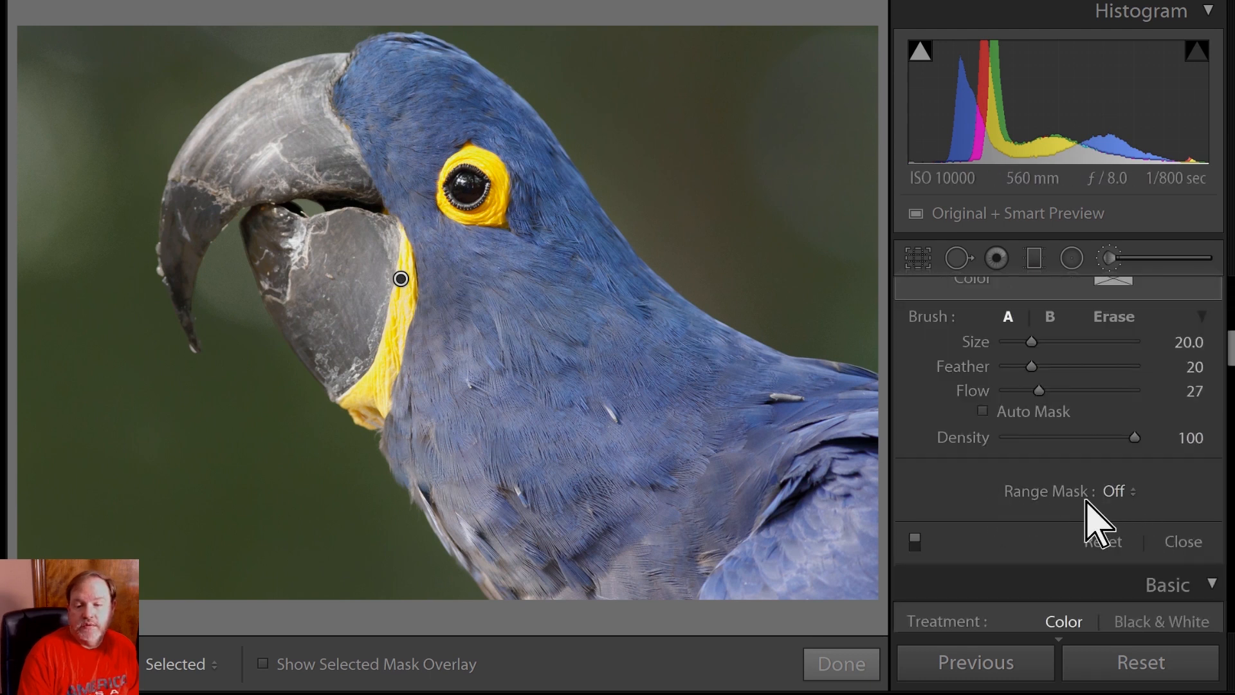
click(1114, 492)
click(1089, 592)
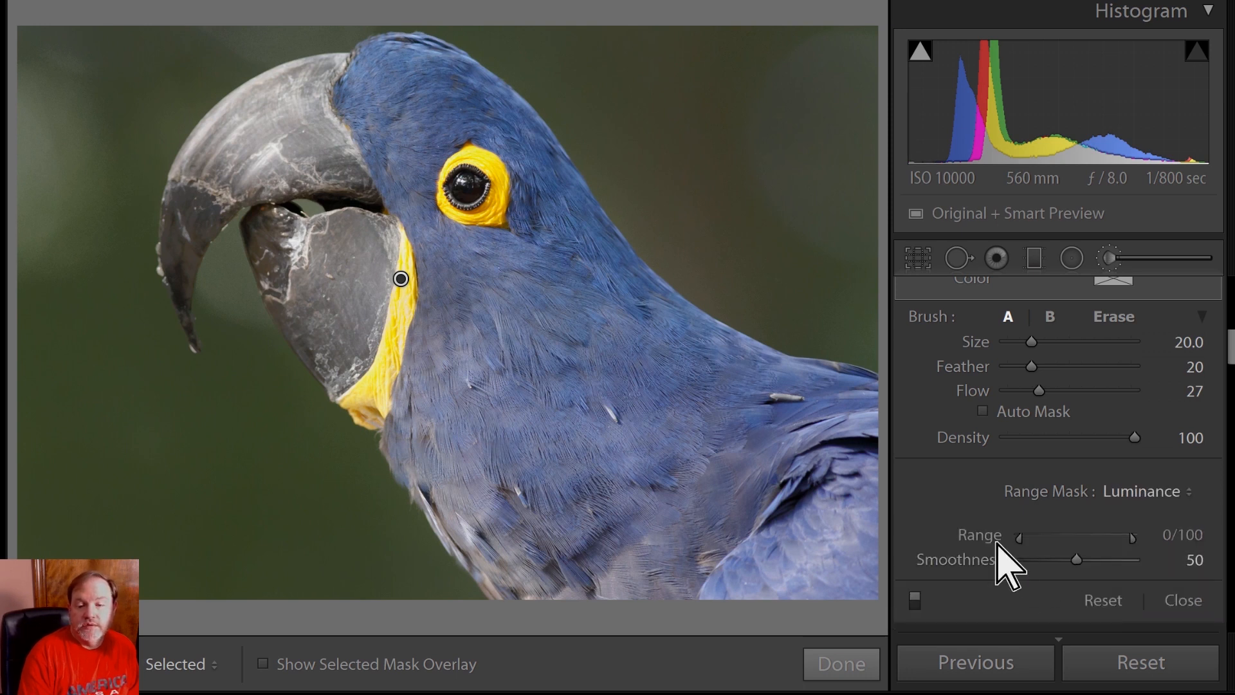
drag(1021, 539, 1090, 541)
mouse_move(1095, 544)
mouse_down()
mouse_move(1005, 552)
mouse_move(1102, 548)
mouse_up()
Step: Refine the yellow skin mask with exposure -1.98, luminance range 76/100 and smoothness 69
scroll(1077, 404, up, 6)
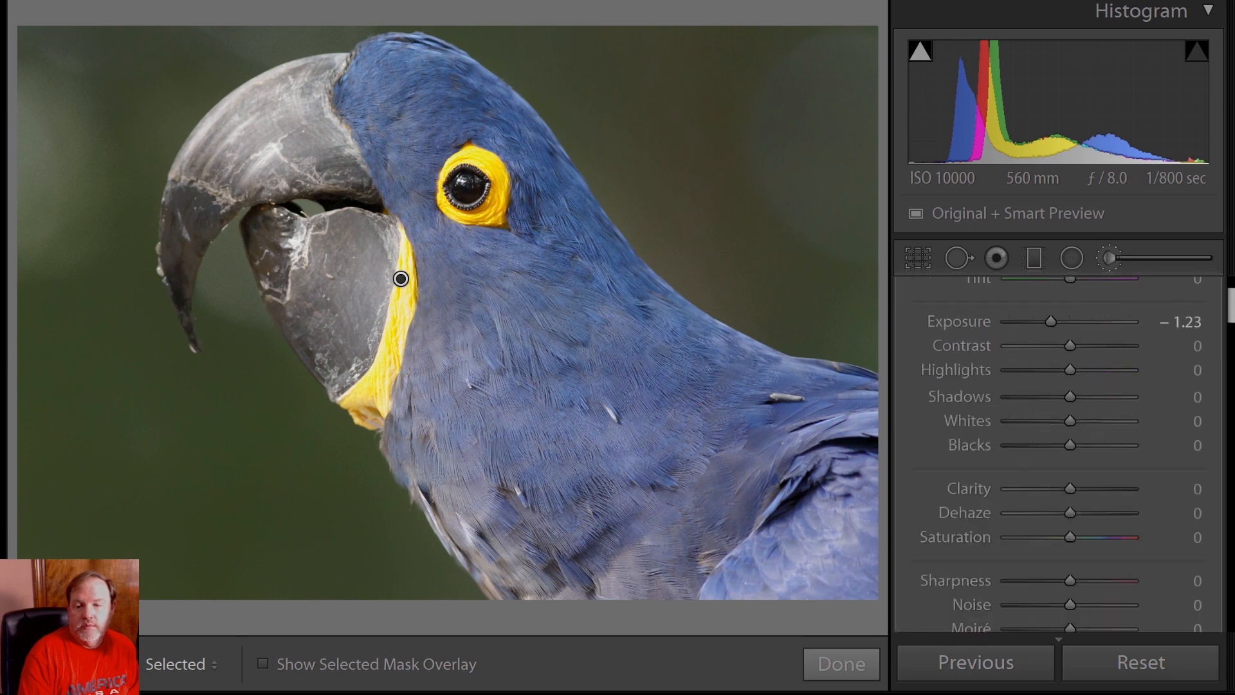
drag(1053, 410, 1039, 415)
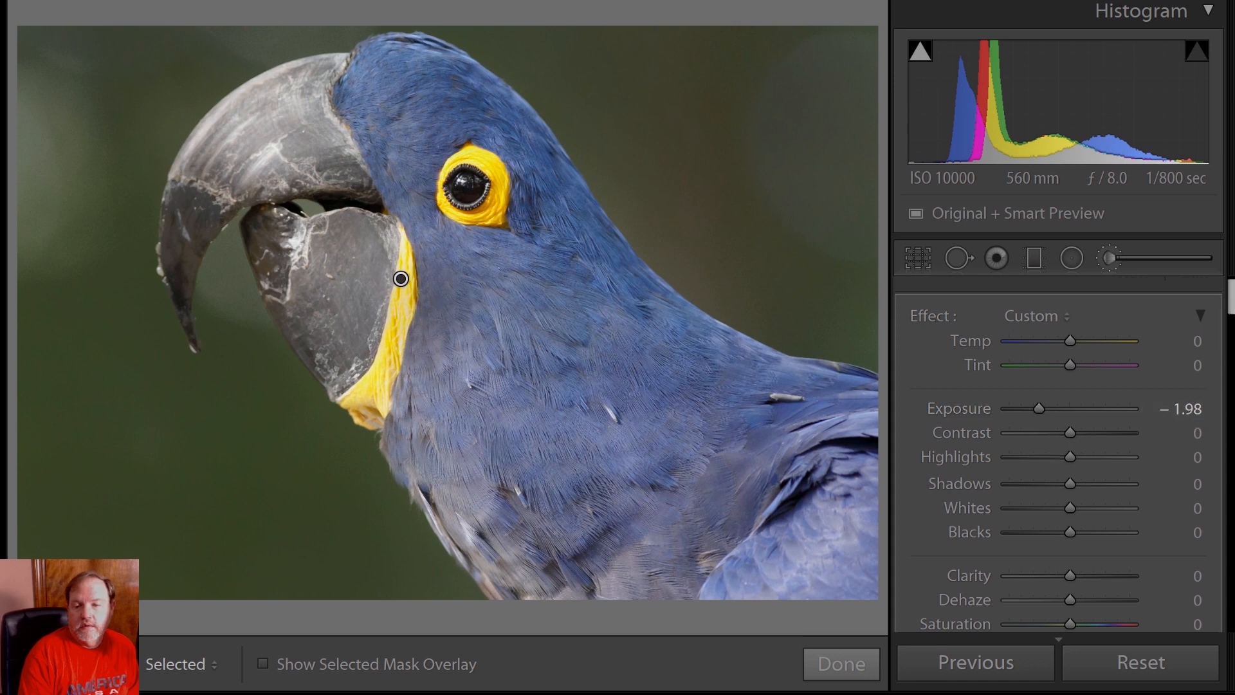
scroll(1058, 450, down, 10)
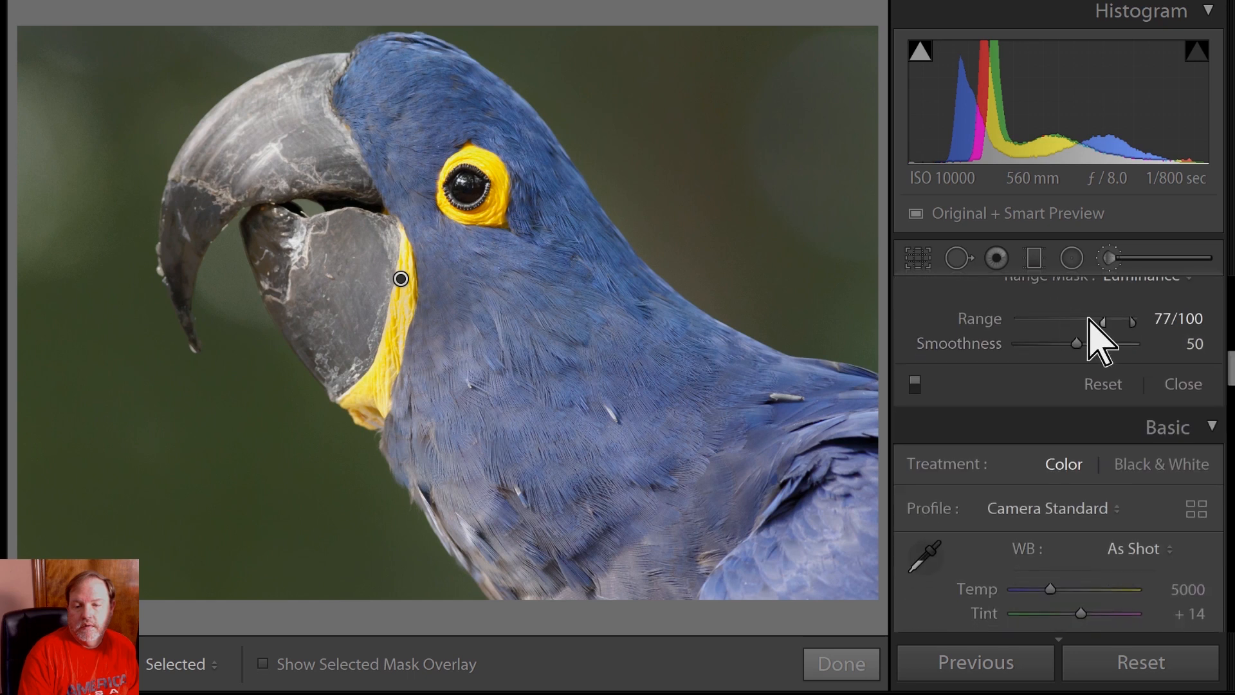
drag(1103, 323, 1111, 328)
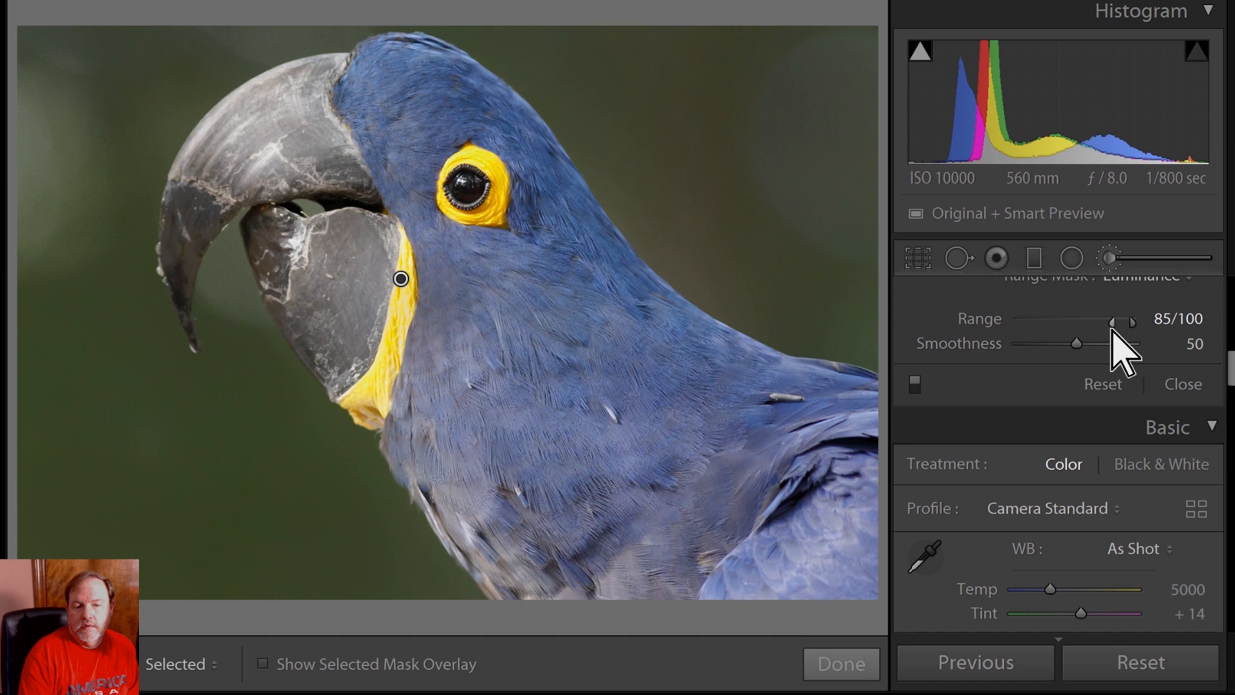
mouse_move(1111, 328)
mouse_down()
mouse_move(1084, 326)
mouse_move(1102, 326)
mouse_move(1087, 345)
mouse_move(1098, 344)
mouse_up()
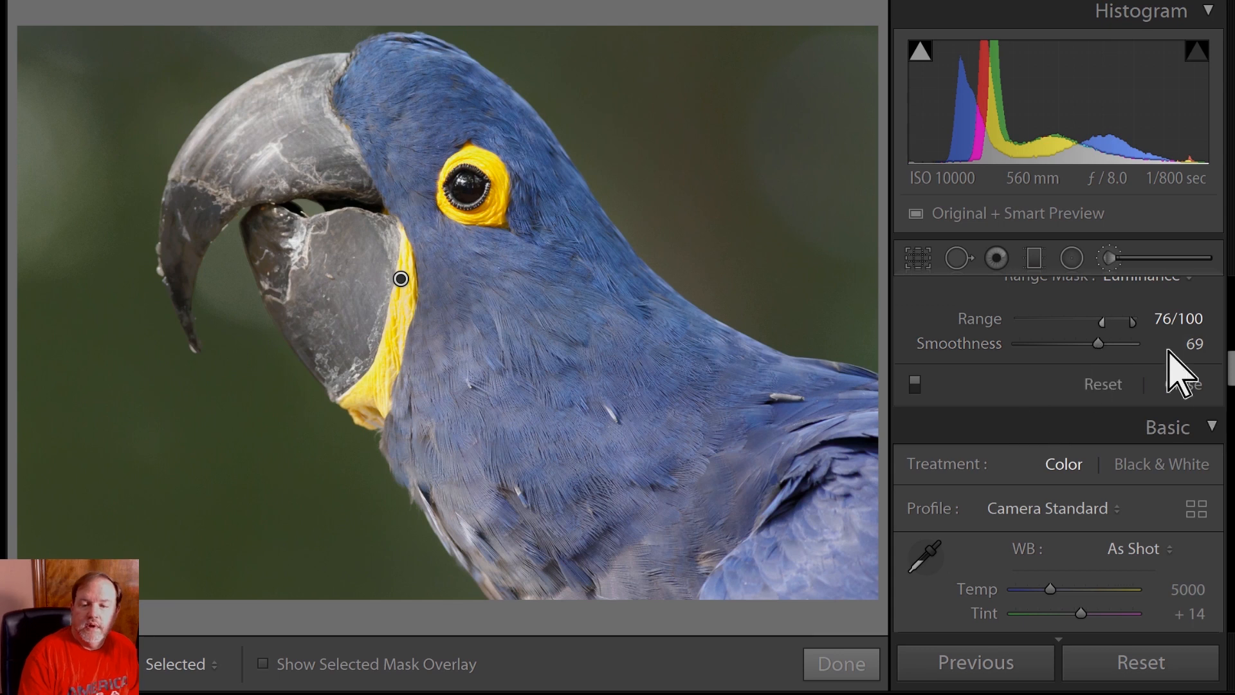
Step: Create a new brush mask with exposure -0.51 and paint the upper beak with a size 8 brush
drag(1231, 373, 1231, 299)
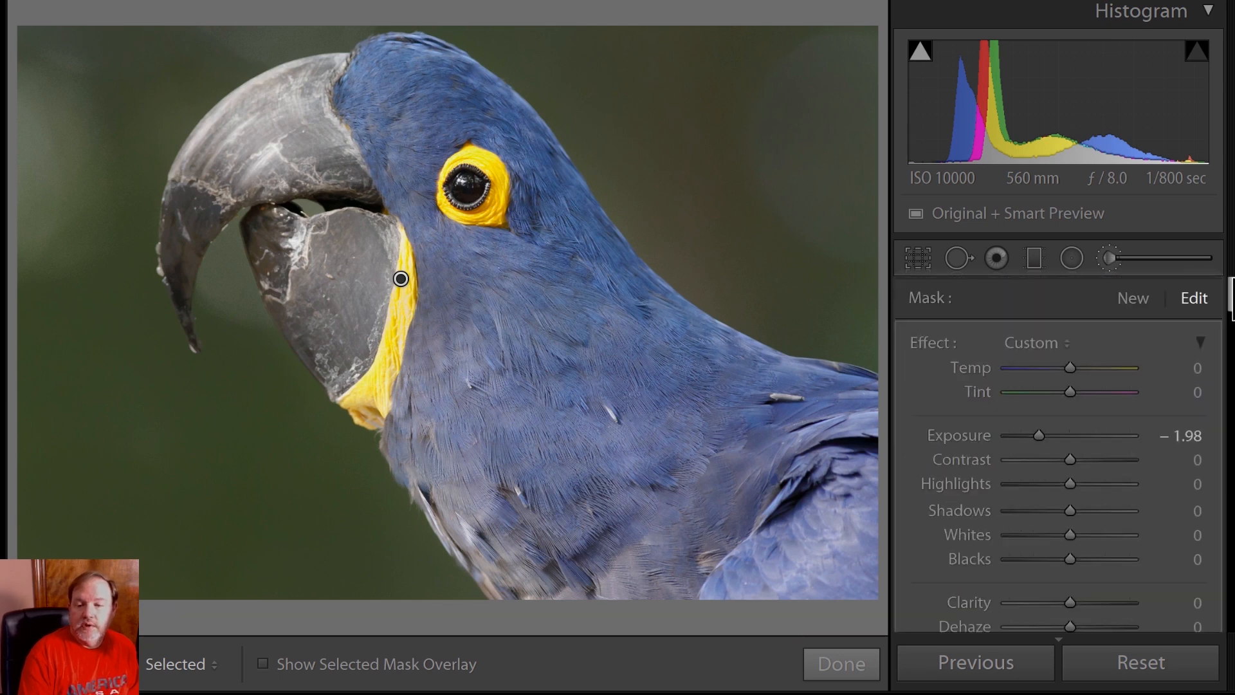
click(1131, 303)
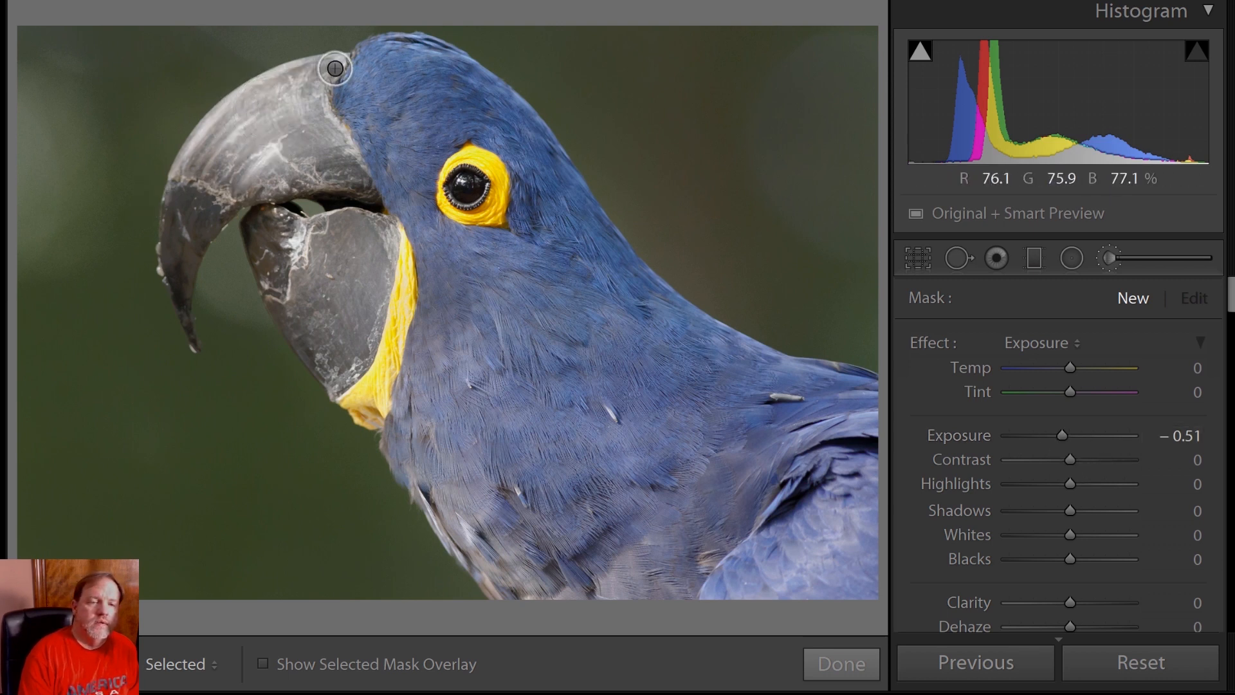
key(h)
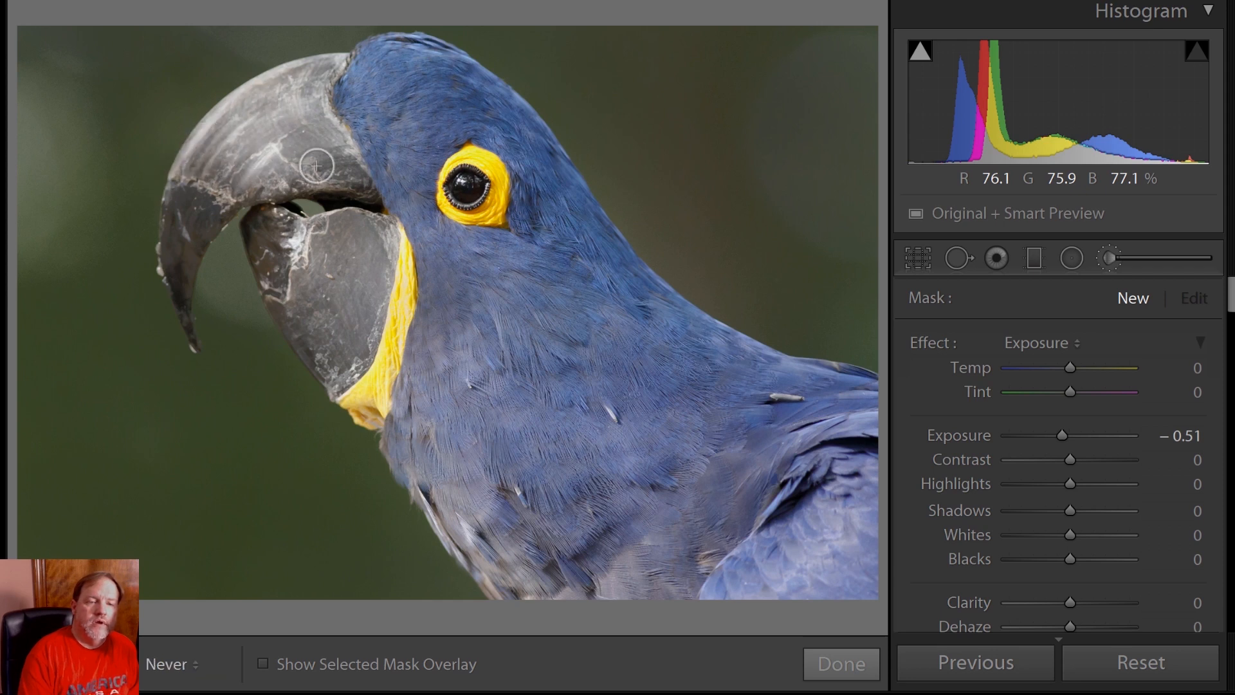
key(h)
click(170, 148)
key(h)
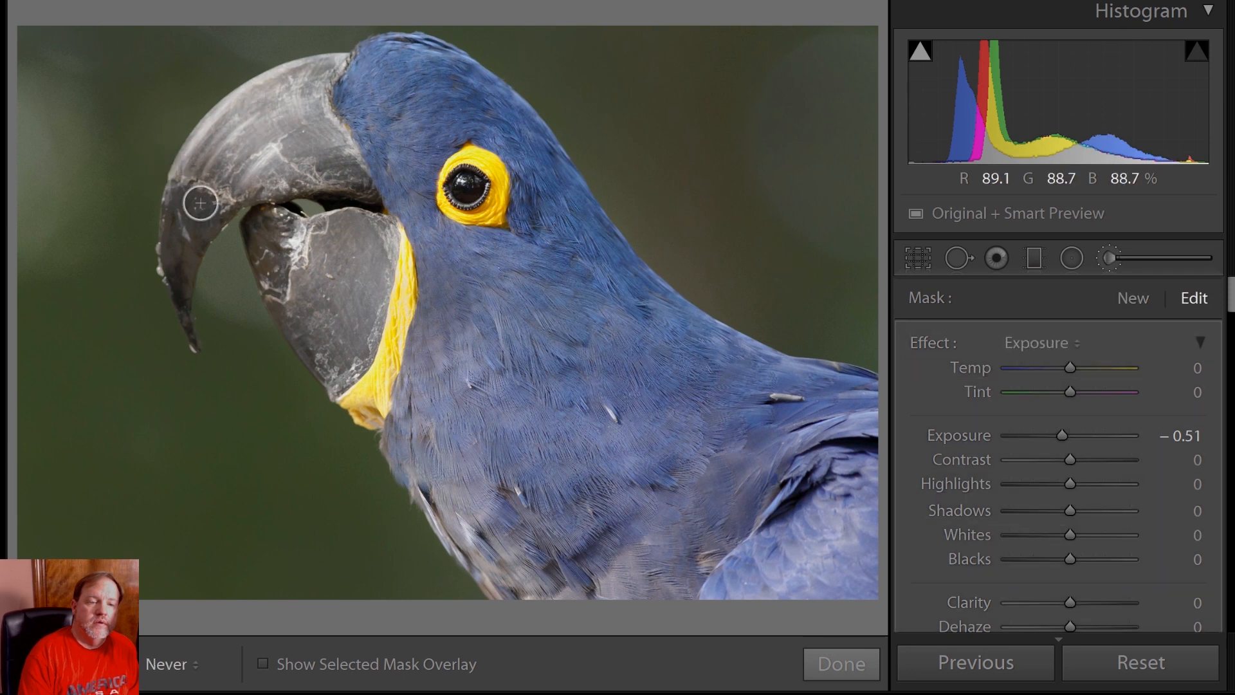
key(h)
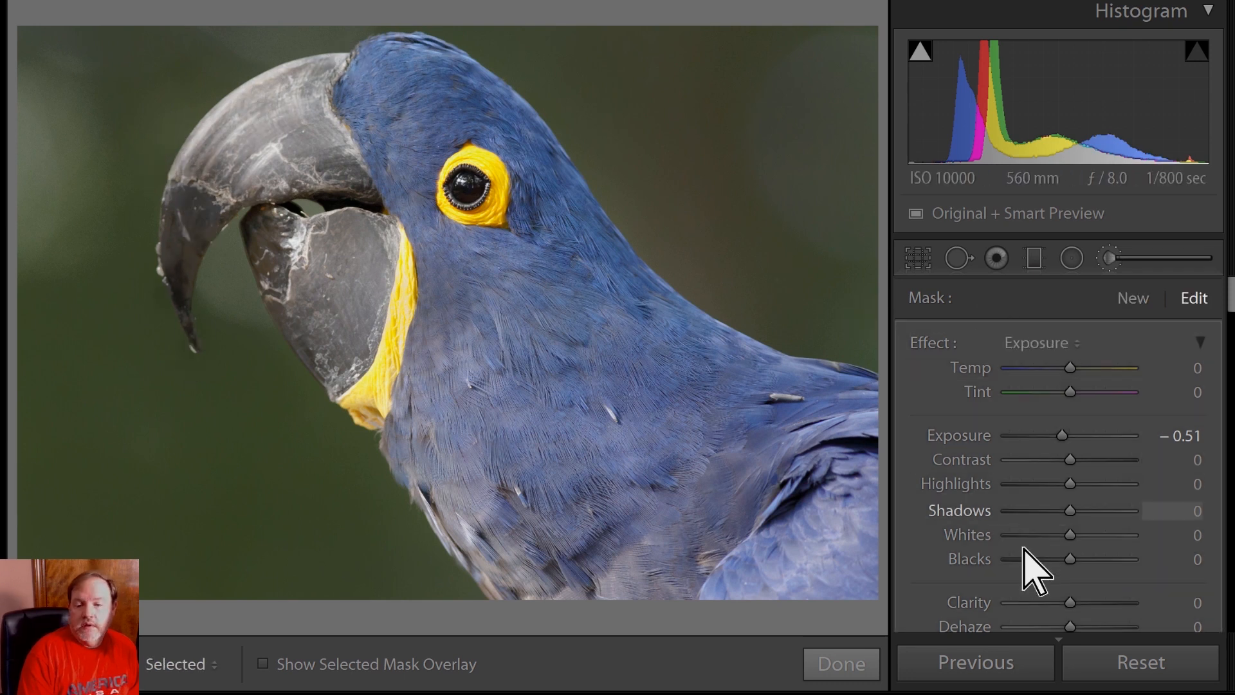
Step: Apply a Luminance range mask to the beak adjustment with a range of 0/20
scroll(1004, 566, down, 10)
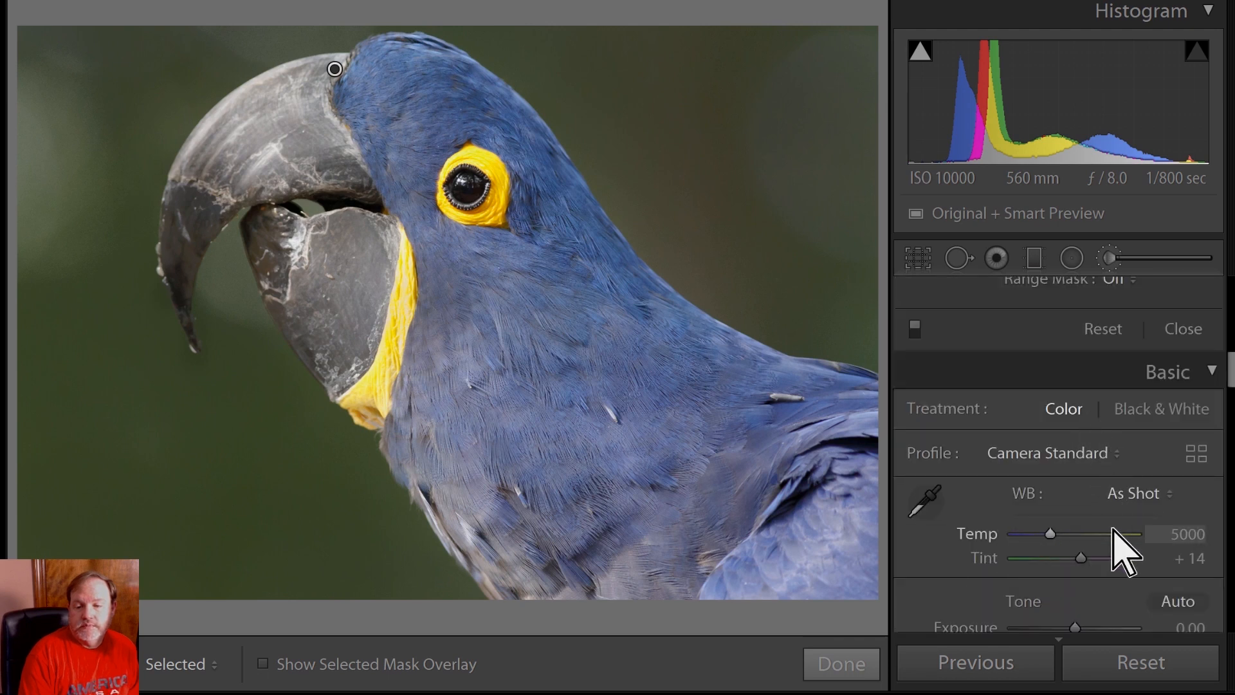
scroll(1122, 550, up, 4)
click(1123, 492)
click(1093, 598)
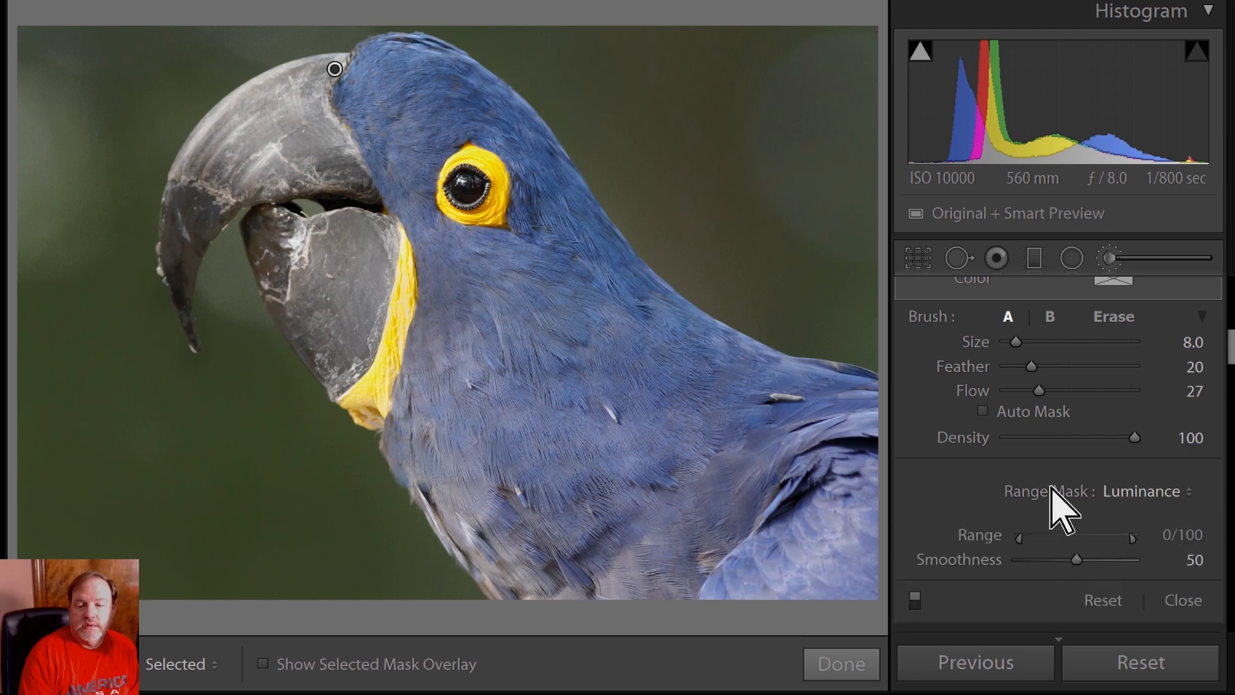
scroll(1050, 487, down, 1)
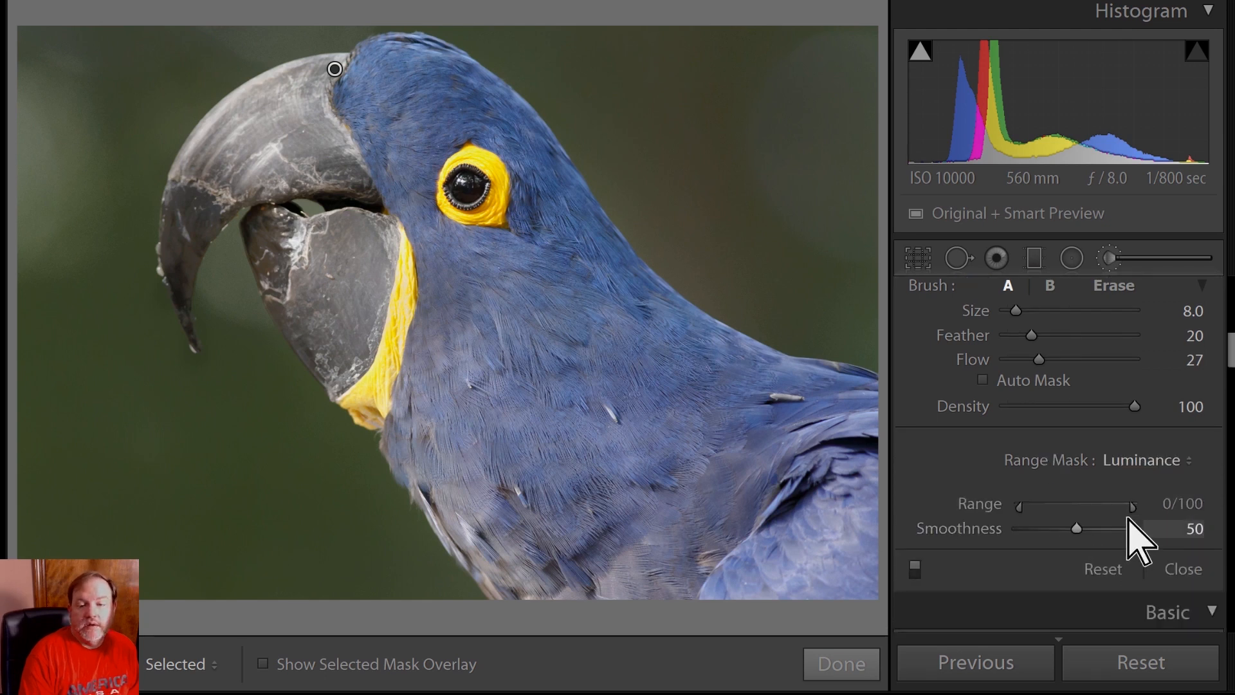
drag(1130, 504, 1045, 507)
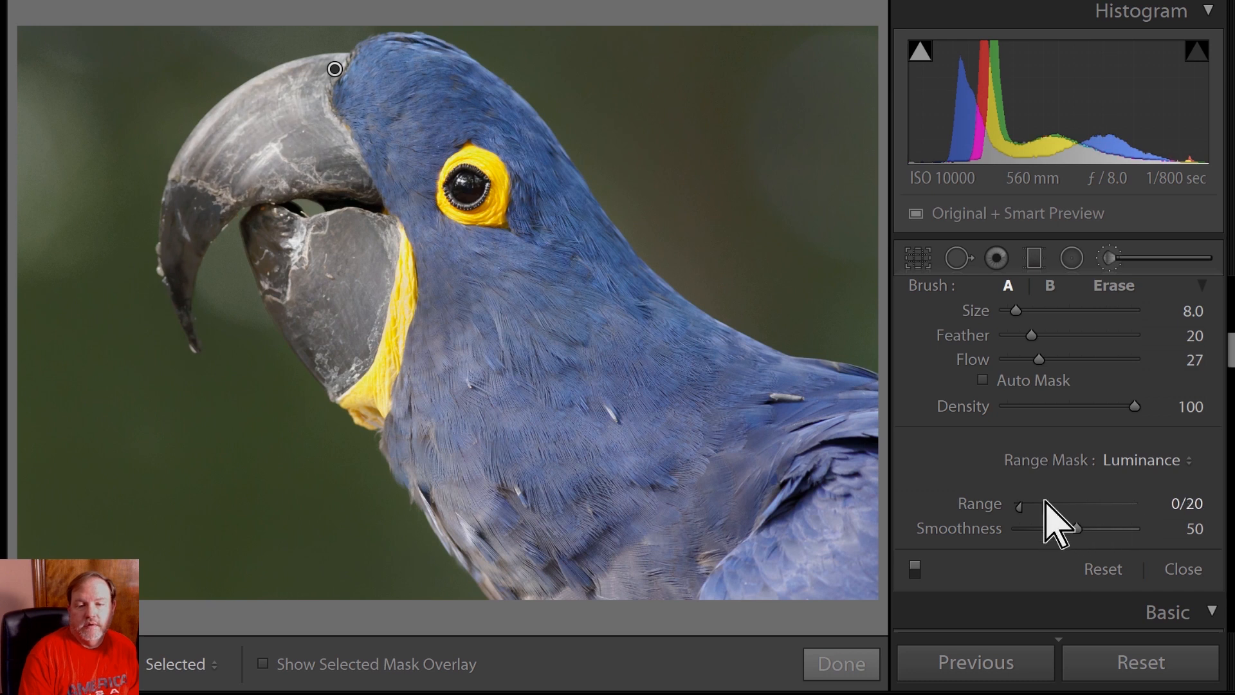
Step: Set the beak mask's exposure to -2.26, and switch the brush adjustments off and on to compare
drag(1231, 381, 1231, 336)
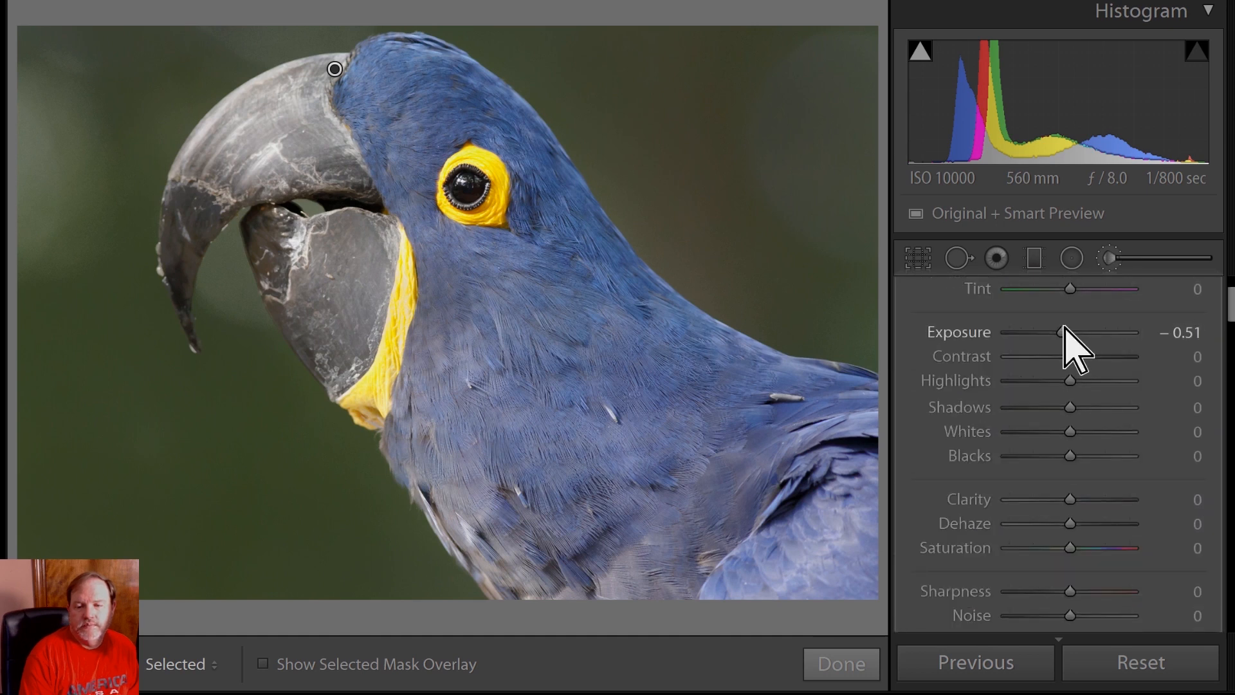
drag(1061, 334, 1056, 334)
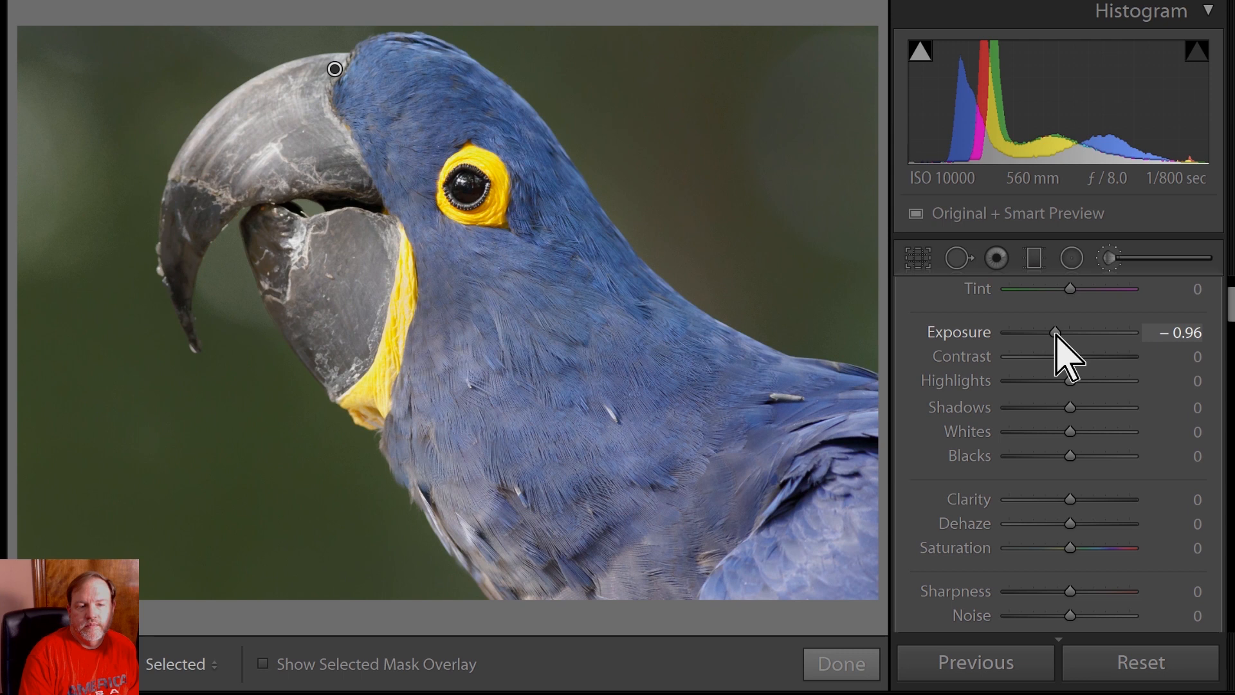
drag(1056, 334, 1036, 333)
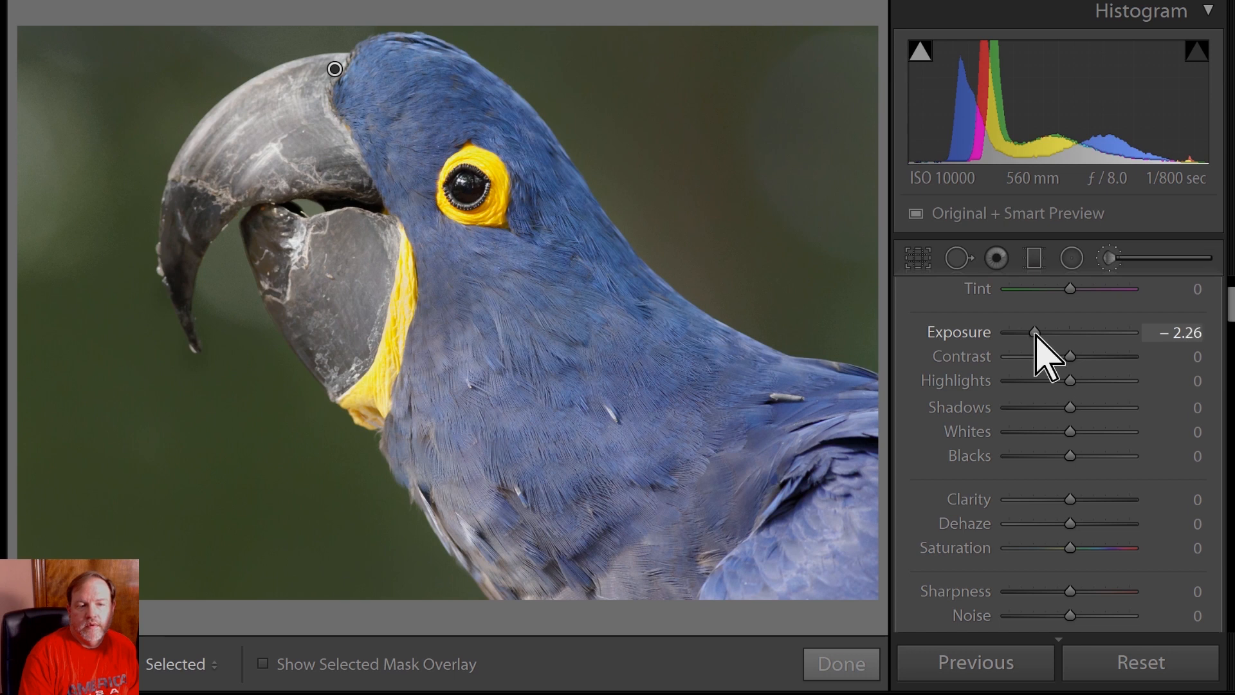
drag(1230, 335, 1231, 370)
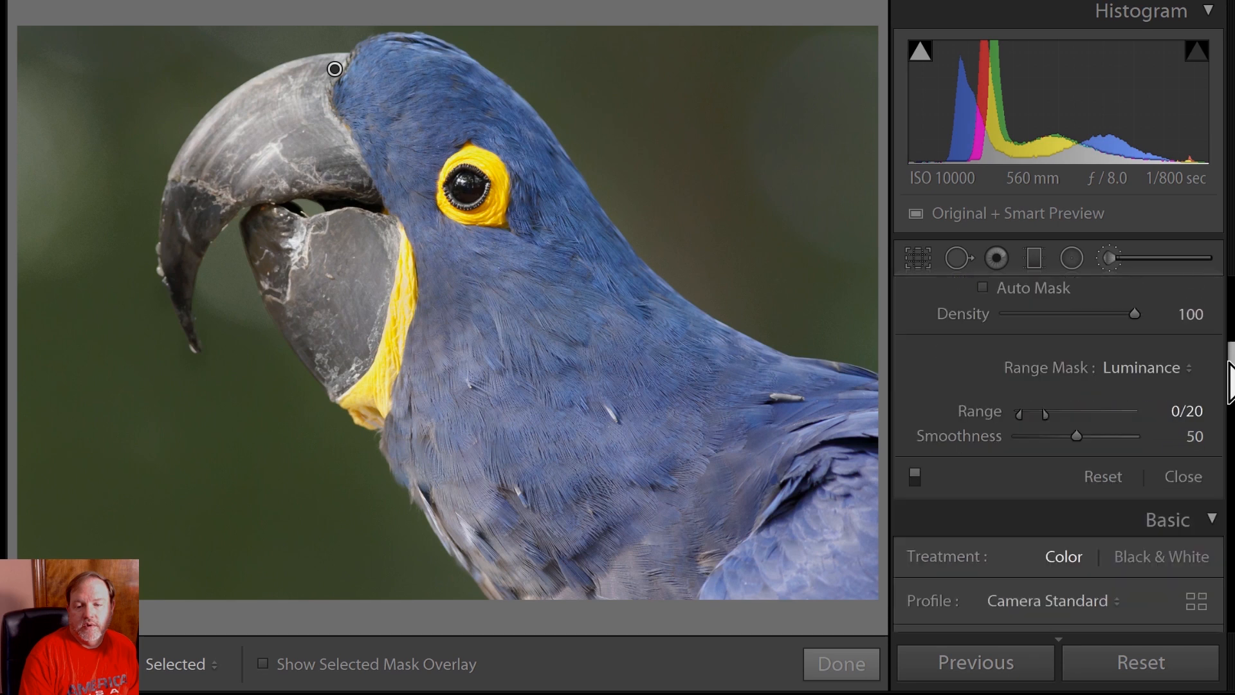
click(915, 479)
click(915, 475)
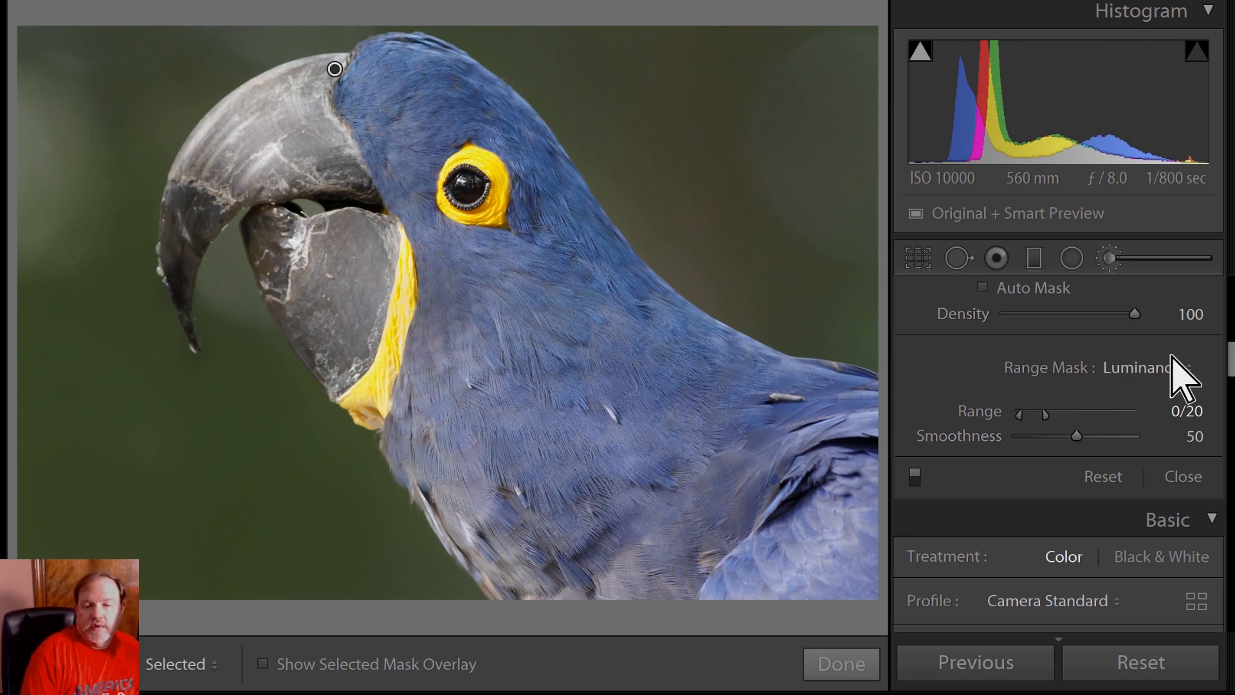
Step: Create a new brush mask with exposure -0.51 and paint the blue feathers from the forehead down the neck with a size 13 brush
drag(1230, 360, 1230, 360)
scroll(1230, 360, up, 5)
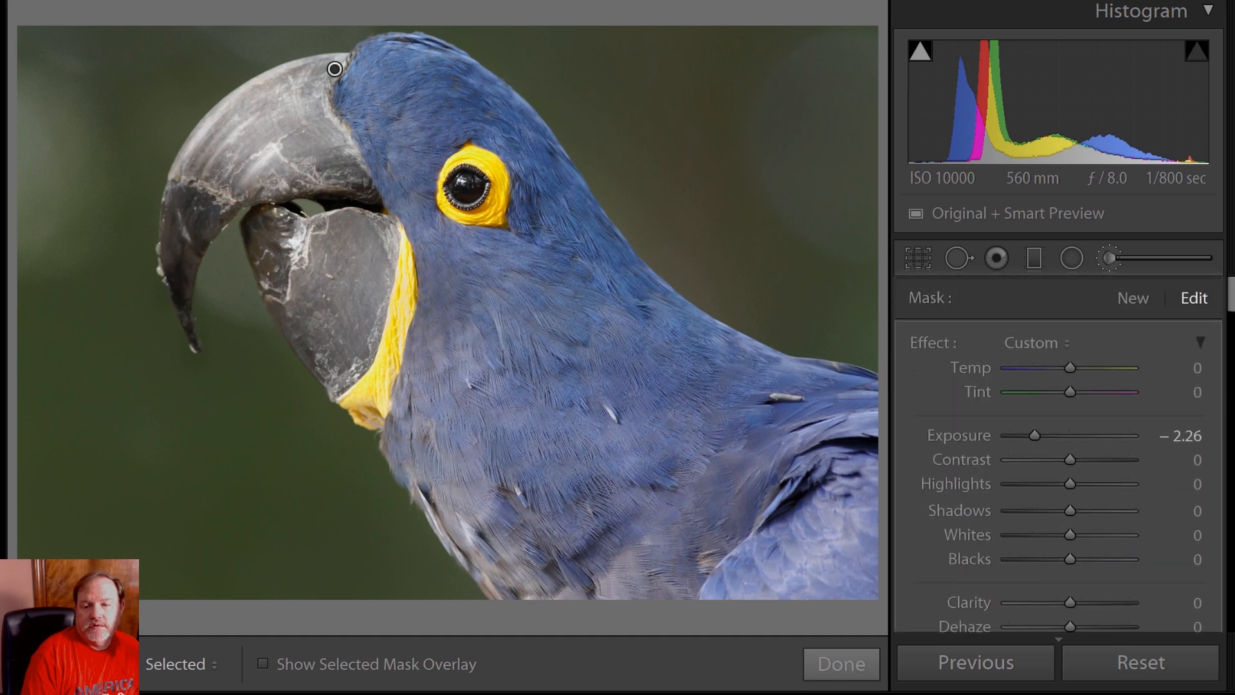
click(1133, 297)
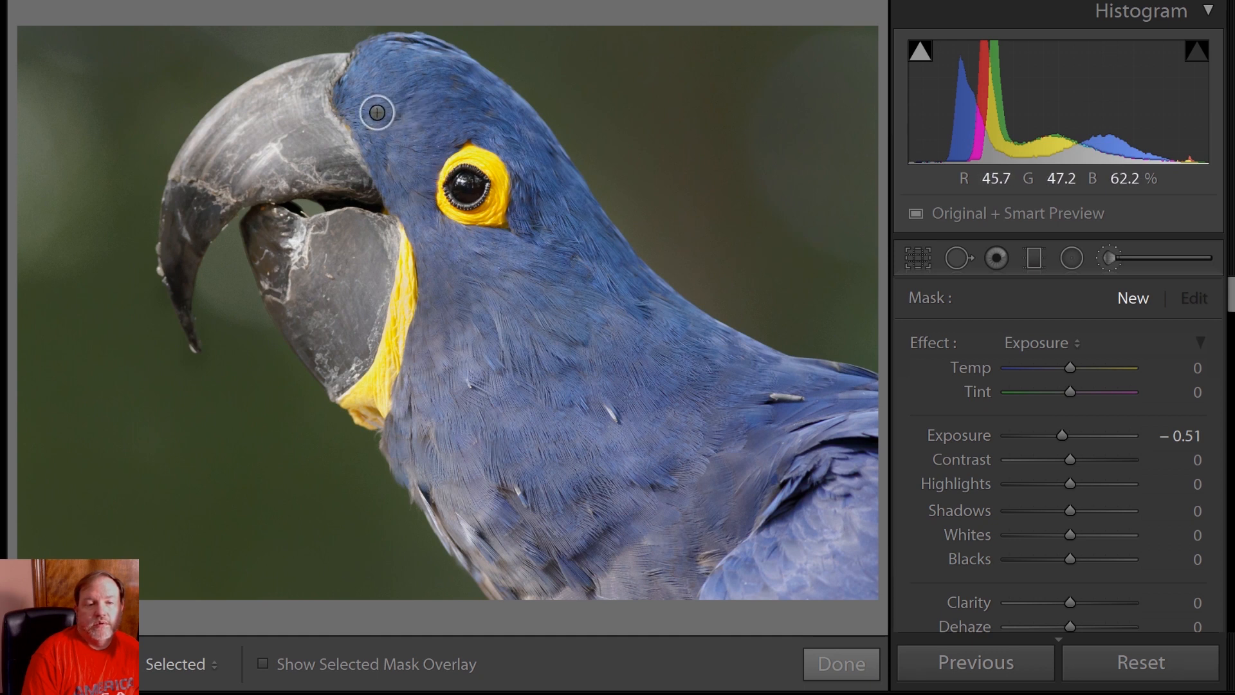
scroll(379, 110, up, 3)
drag(415, 101, 464, 117)
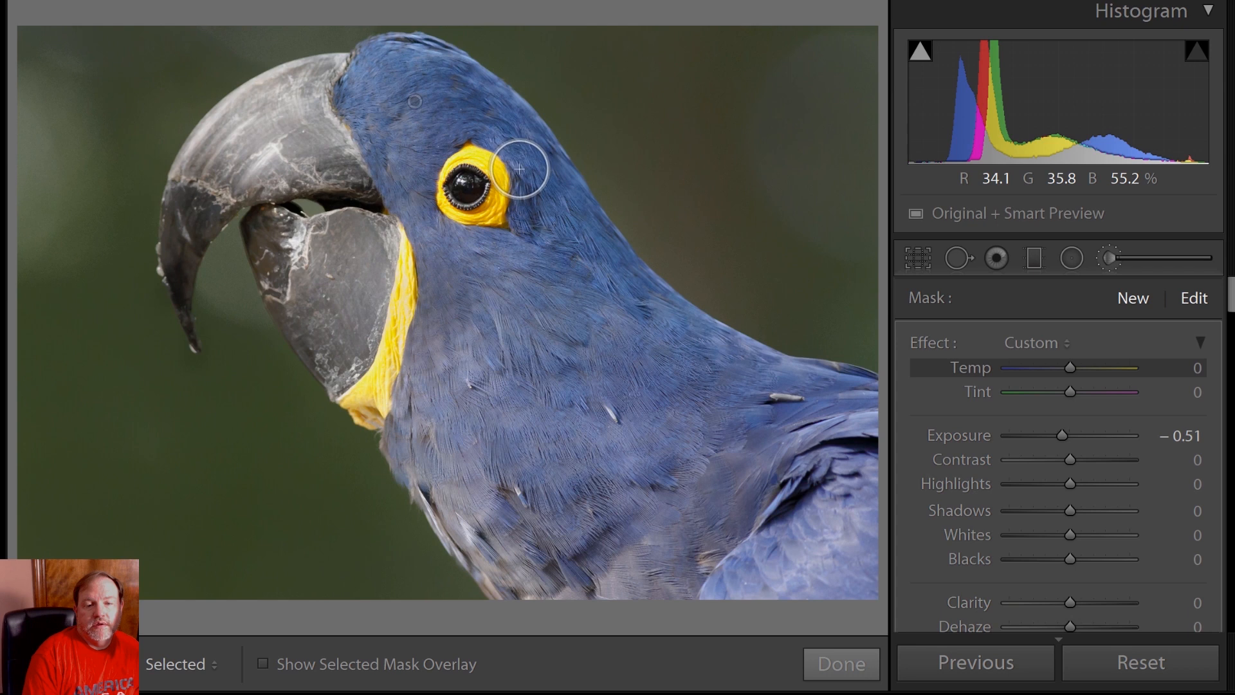
drag(550, 177, 579, 220)
mouse_move(623, 289)
mouse_down()
mouse_move(601, 292)
mouse_move(544, 237)
mouse_up()
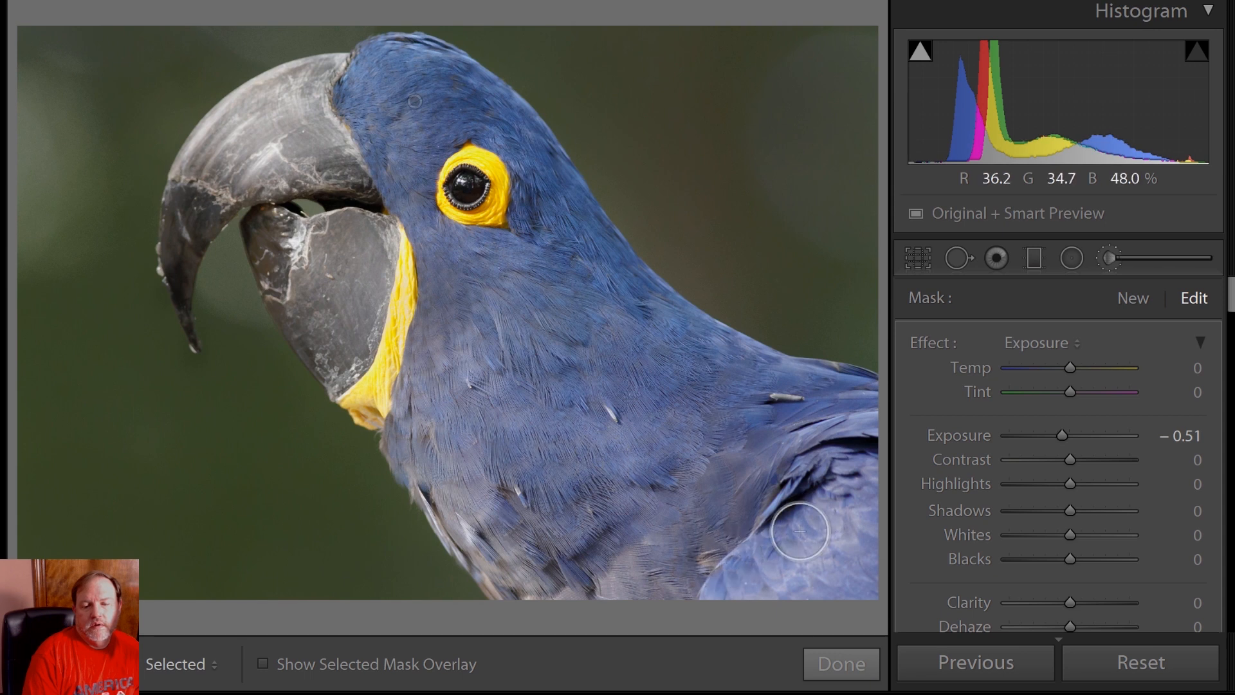
Step: Extend the feather mask across the blue plumage of the face, neck and body, toggling the edit pins to check the painting
key(h)
key(h)
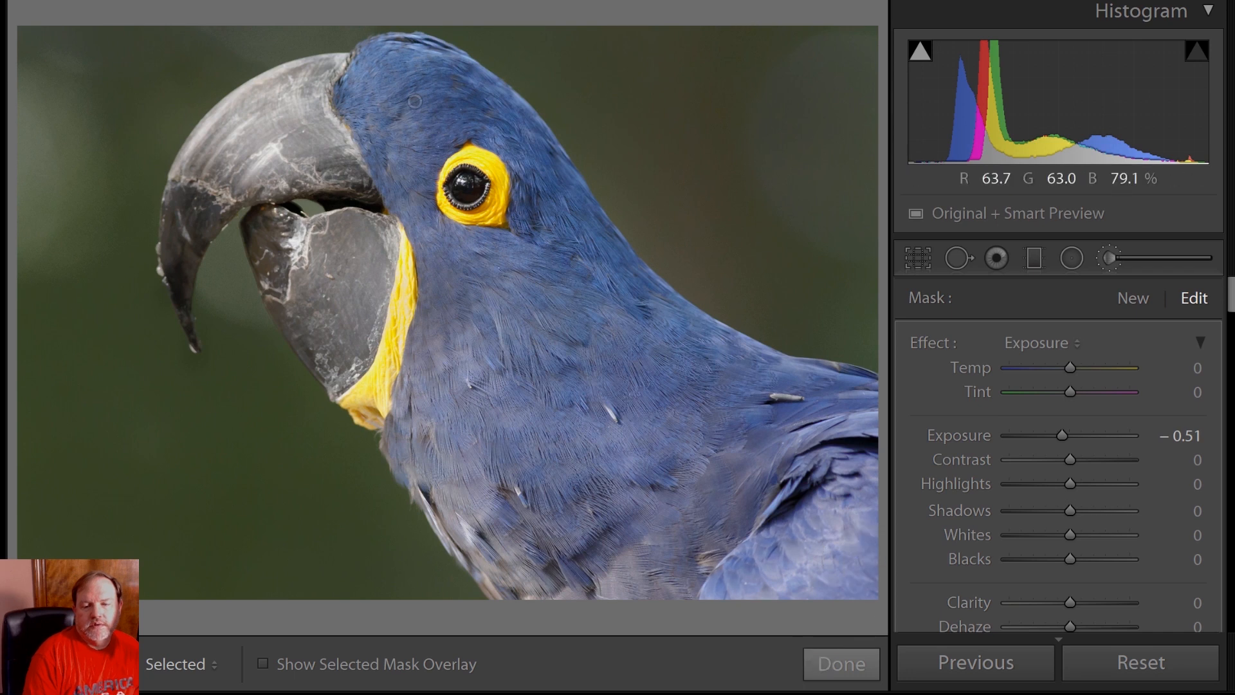
key(h)
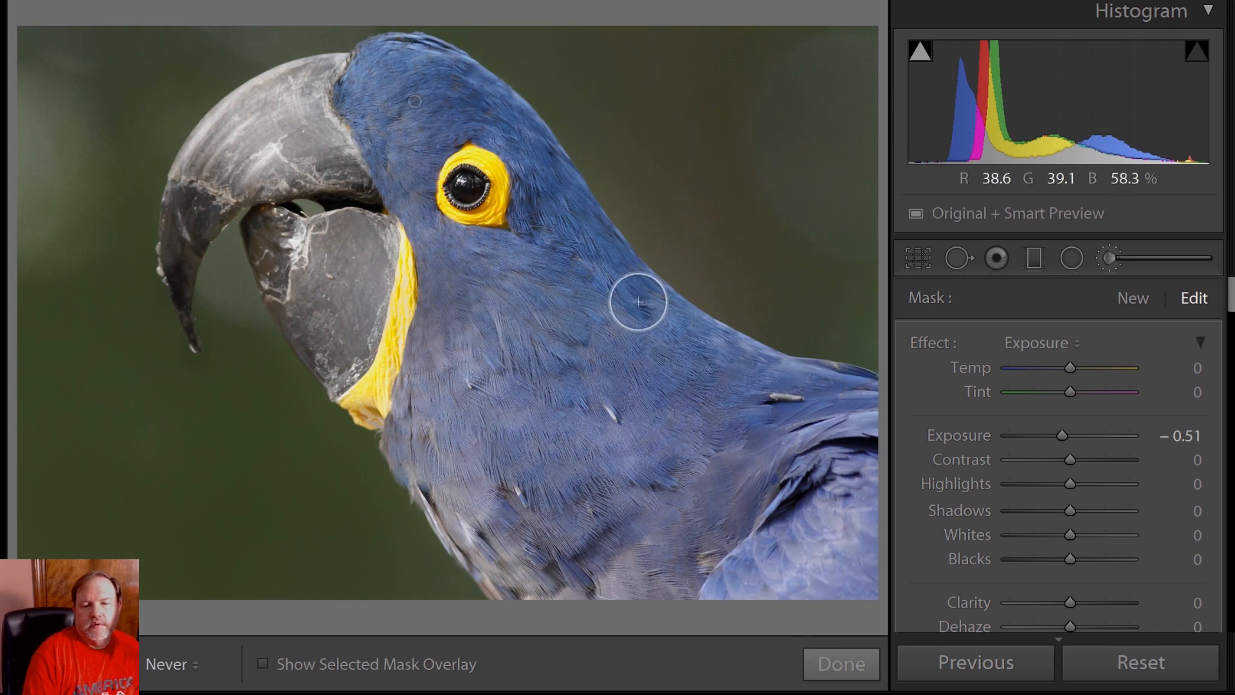
key(h)
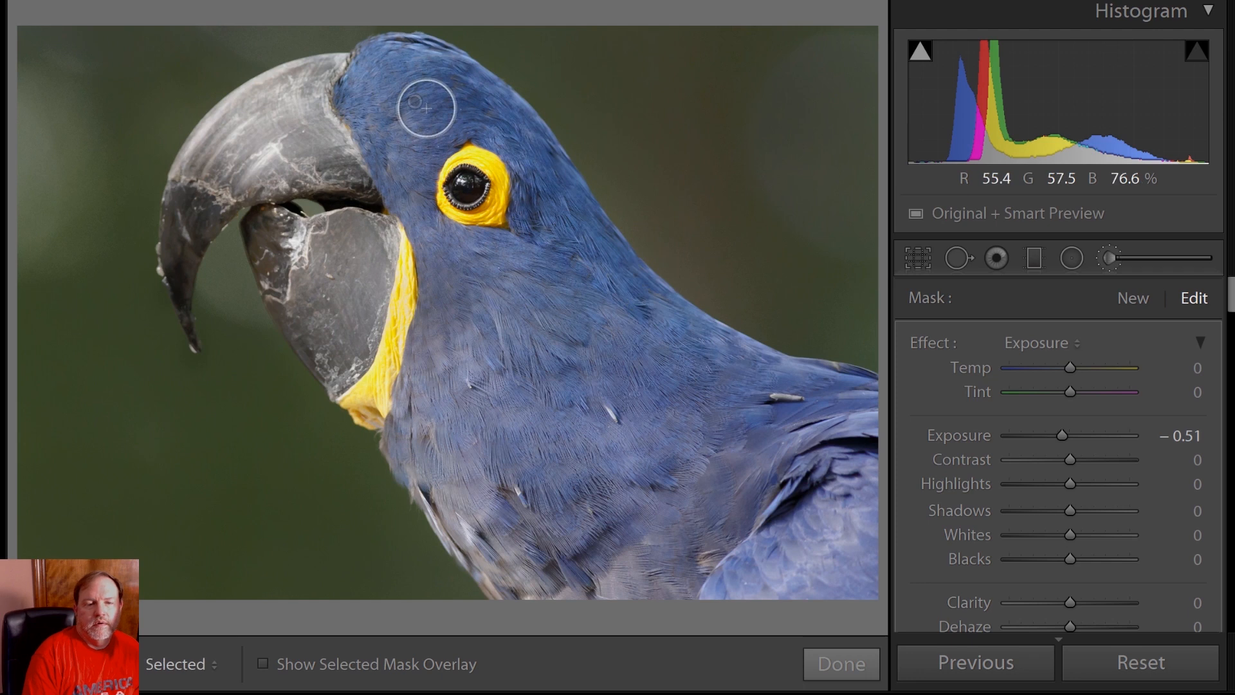
key(h)
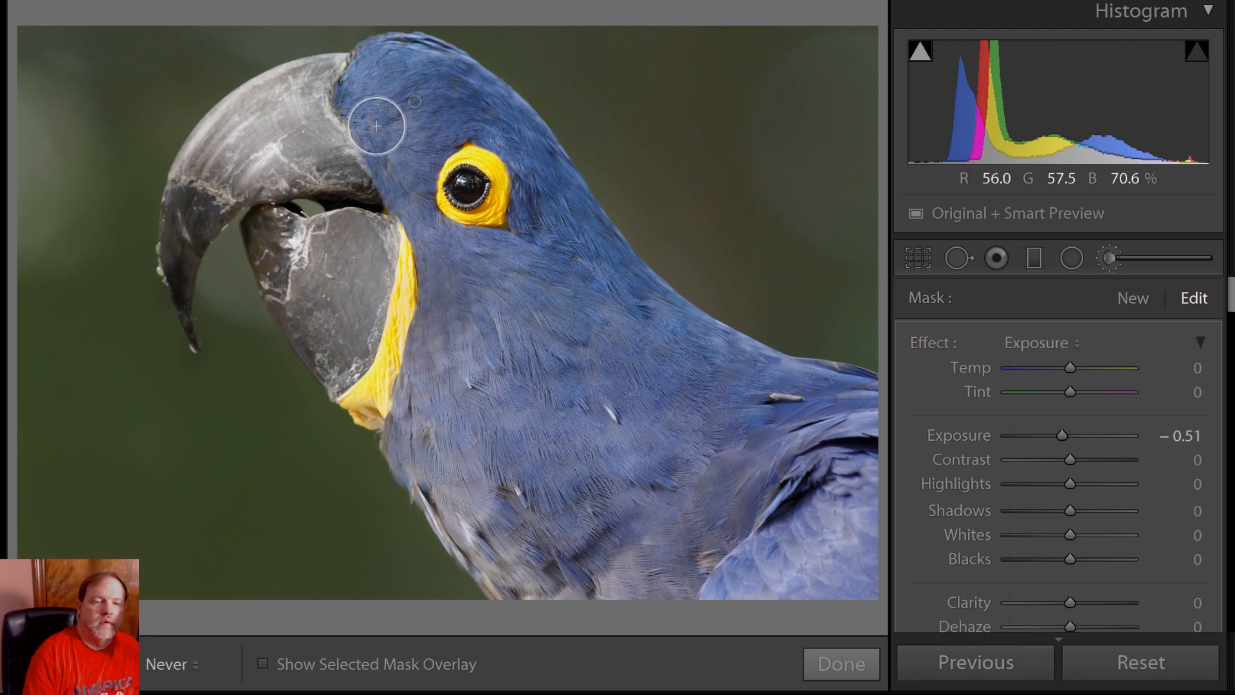
key(h)
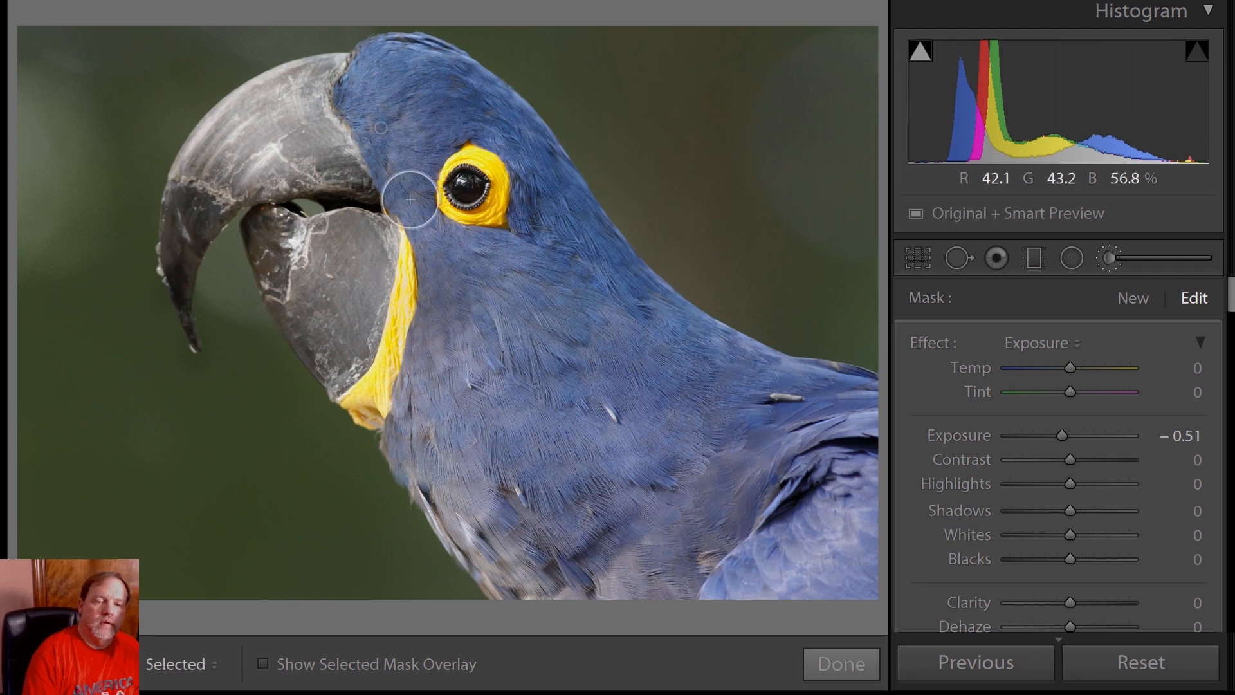
key(h)
key(h)
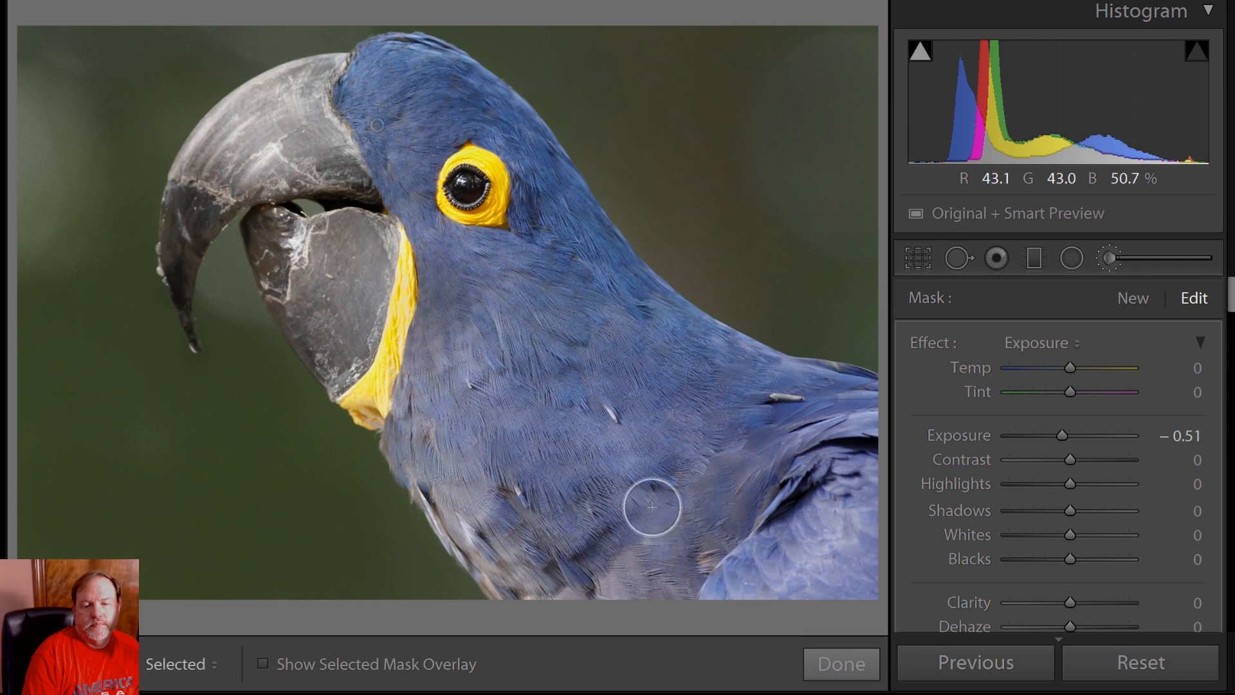
key(h)
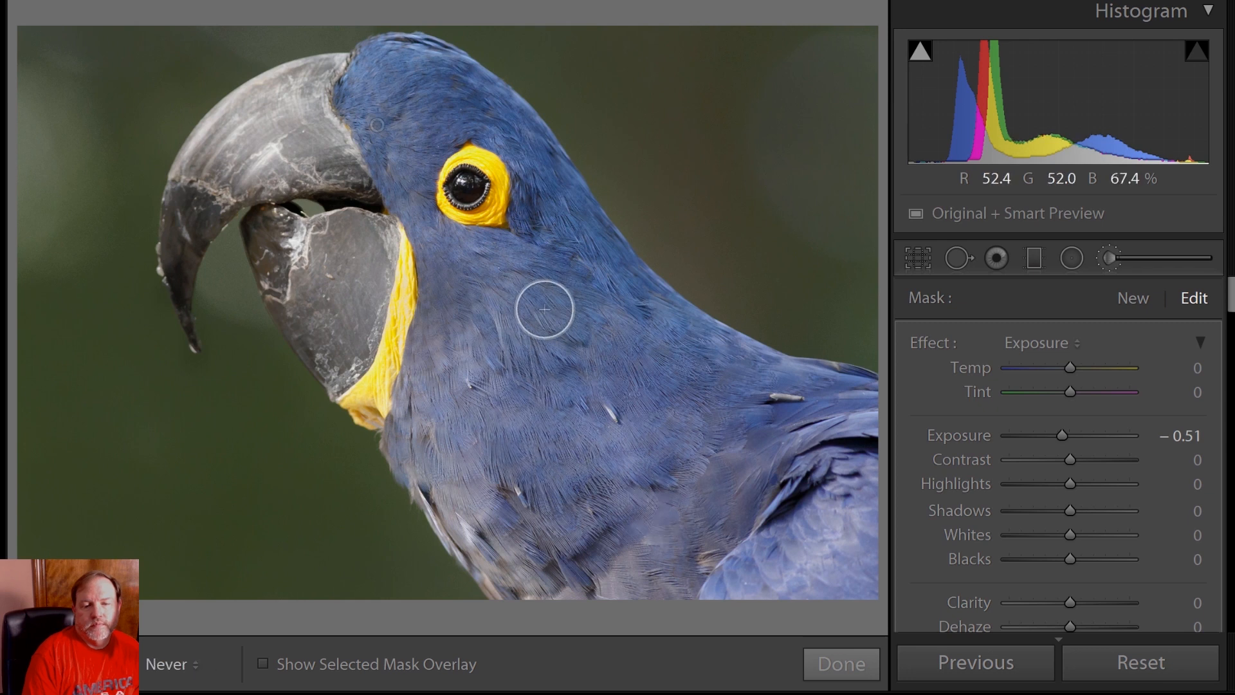
key(h)
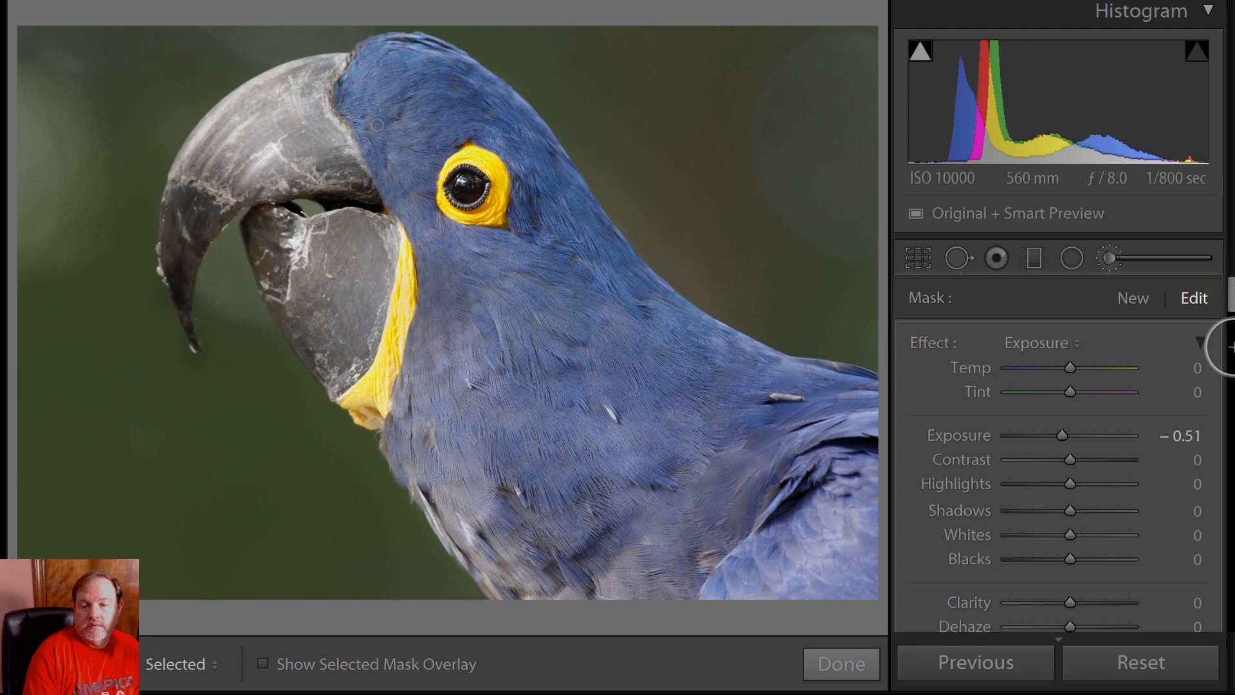
Step: Apply a Luminance range mask to the blue feather adjustment with a range of 0/25
scroll(1227, 303, down, 5)
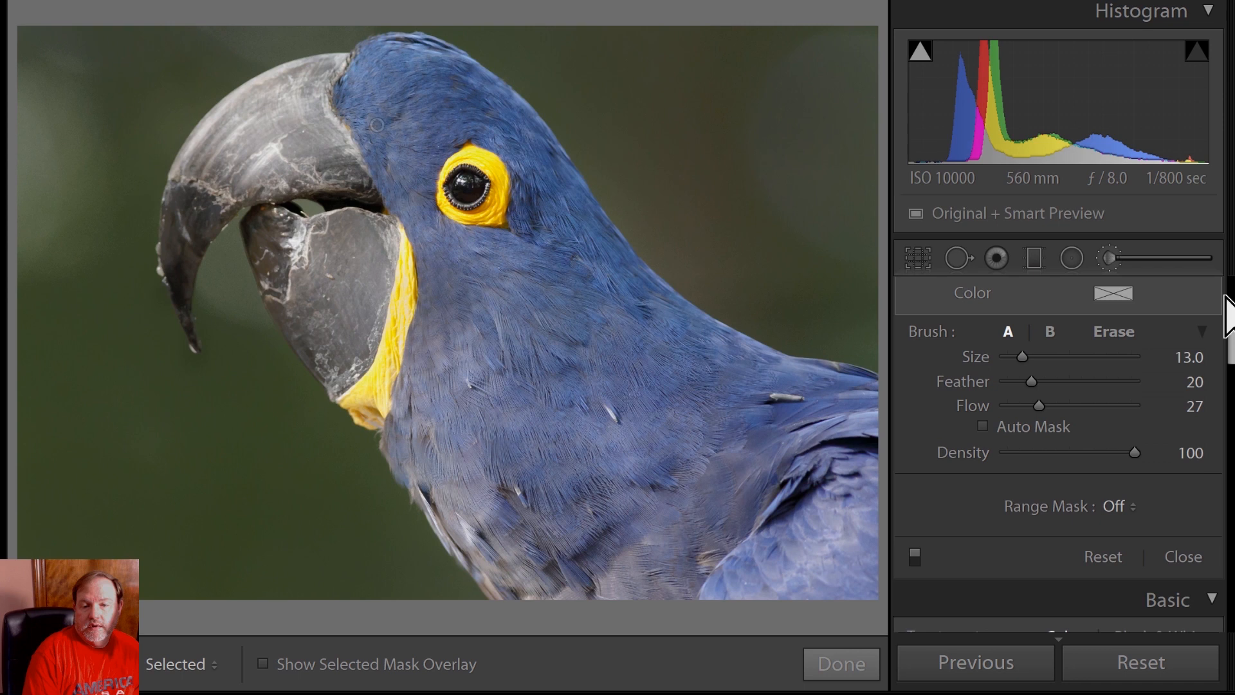
scroll(1227, 315, down, 5)
scroll(1227, 315, up, 4)
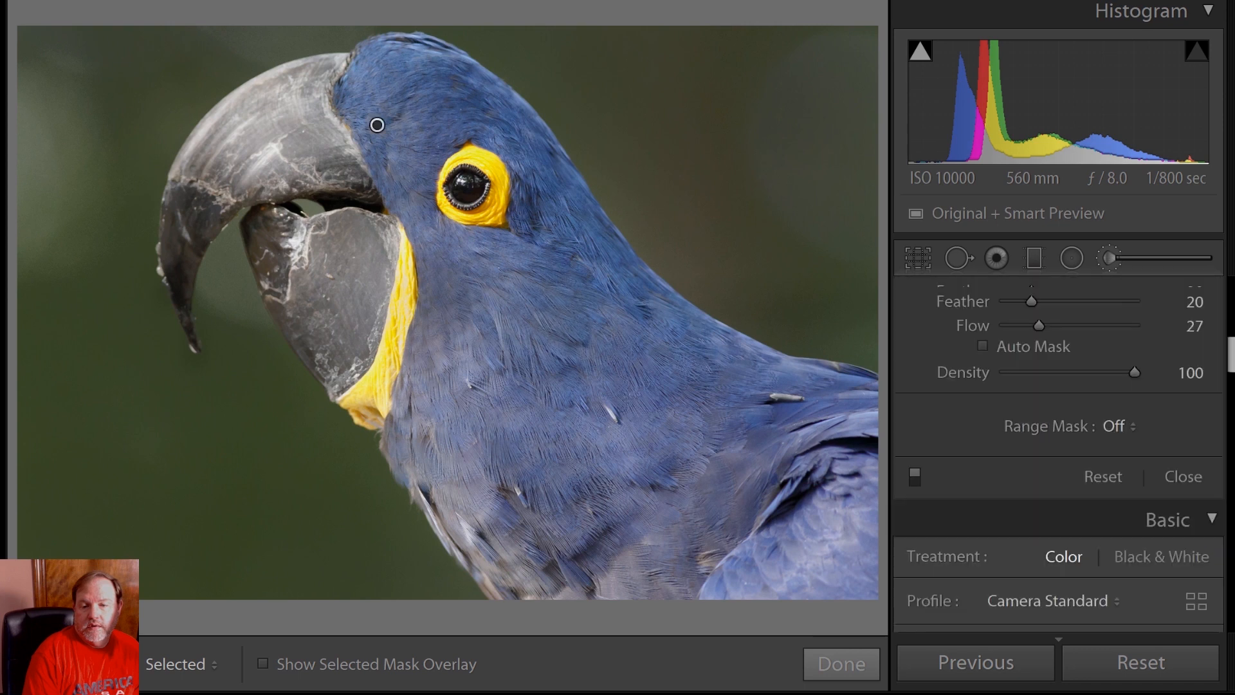
click(1067, 526)
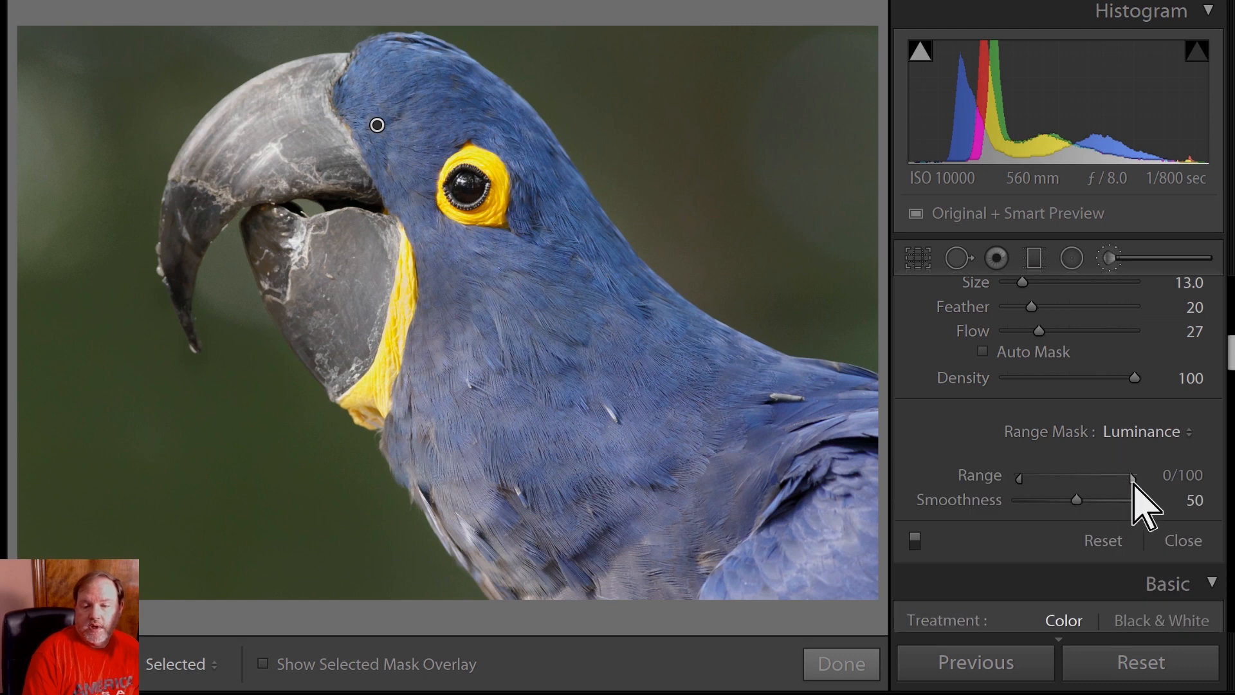
drag(1118, 483, 1050, 483)
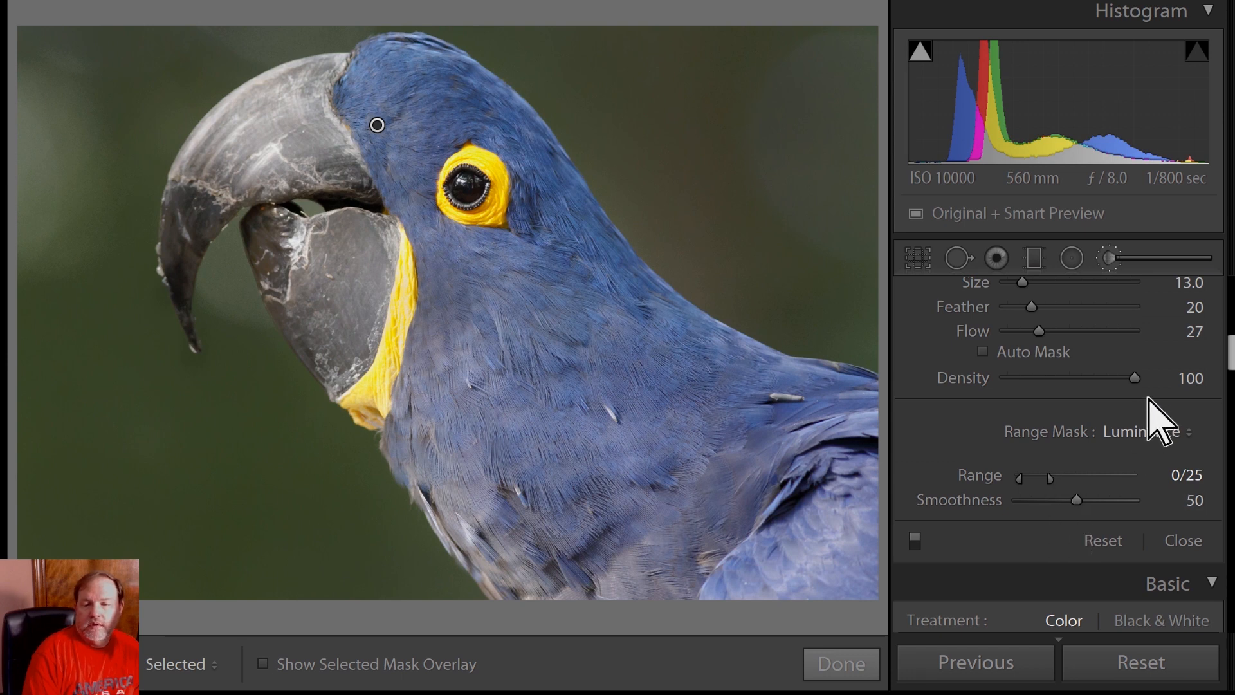
Step: Create a new brush mask with exposure 0.55 and paint the blue feathers from the forehead down the neck to the wing
scroll(1187, 328, up, 8)
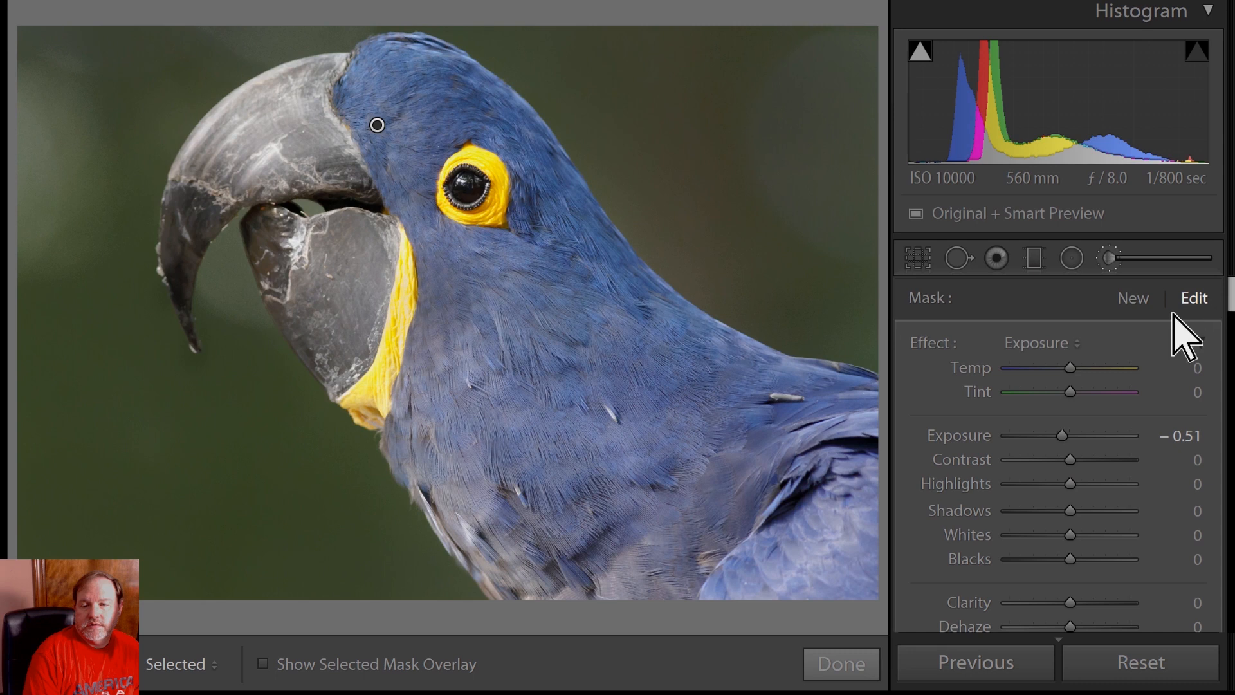
click(1132, 300)
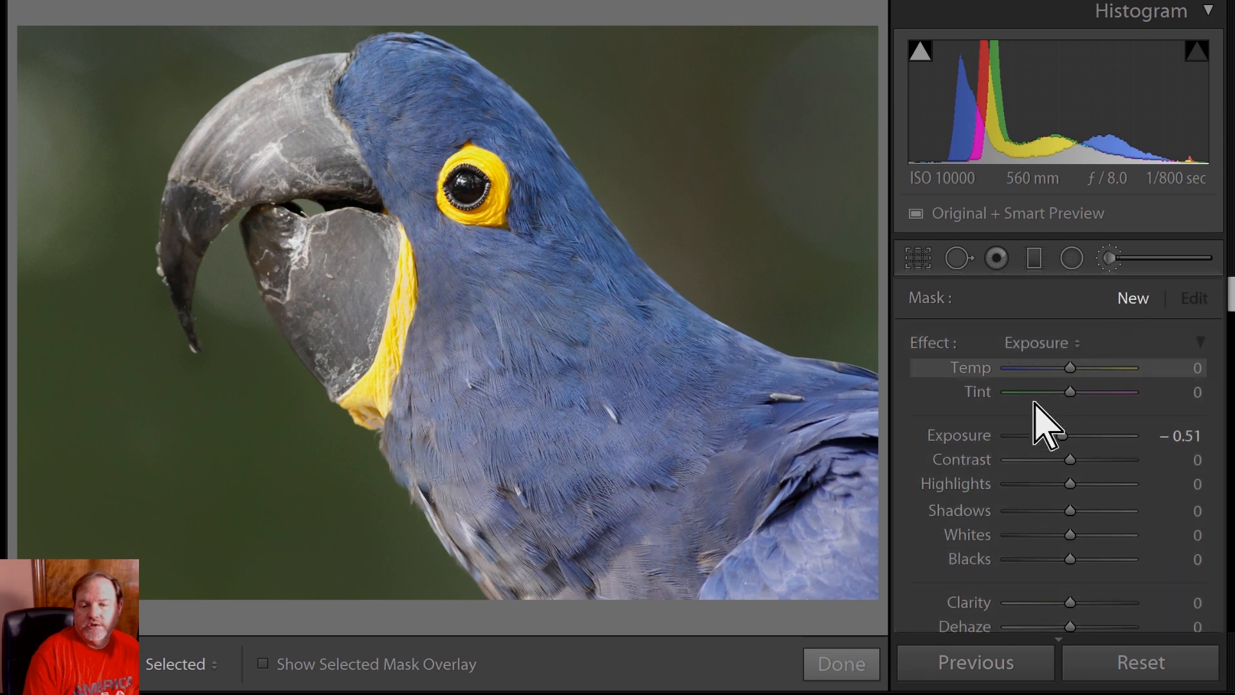
drag(1063, 436, 1081, 436)
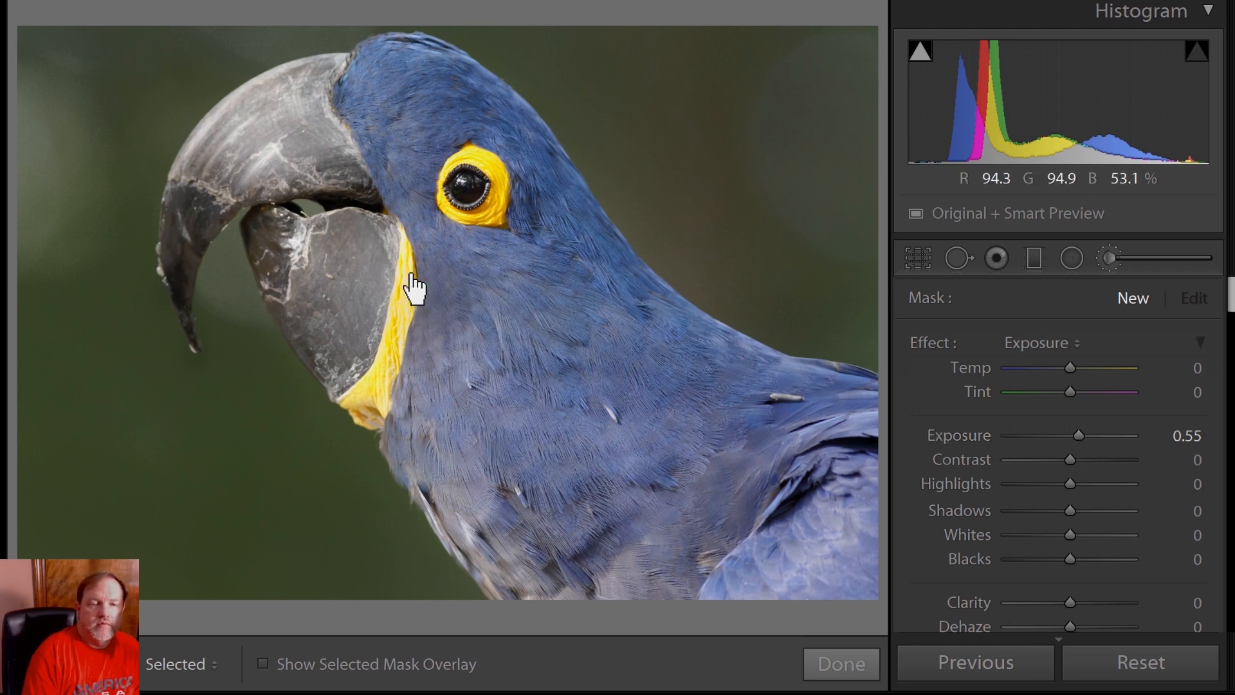
key(h)
mouse_move(384, 81)
mouse_down()
mouse_move(469, 77)
mouse_move(619, 257)
mouse_move(711, 344)
mouse_move(758, 364)
mouse_up()
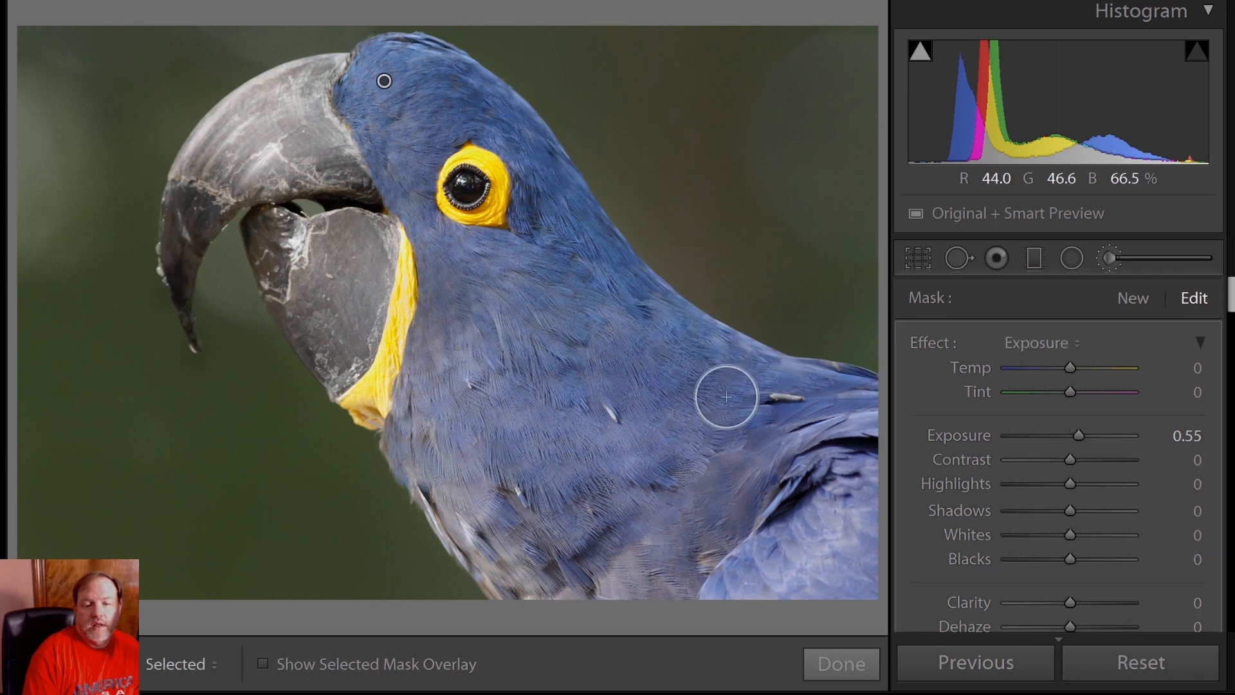
drag(794, 433, 798, 468)
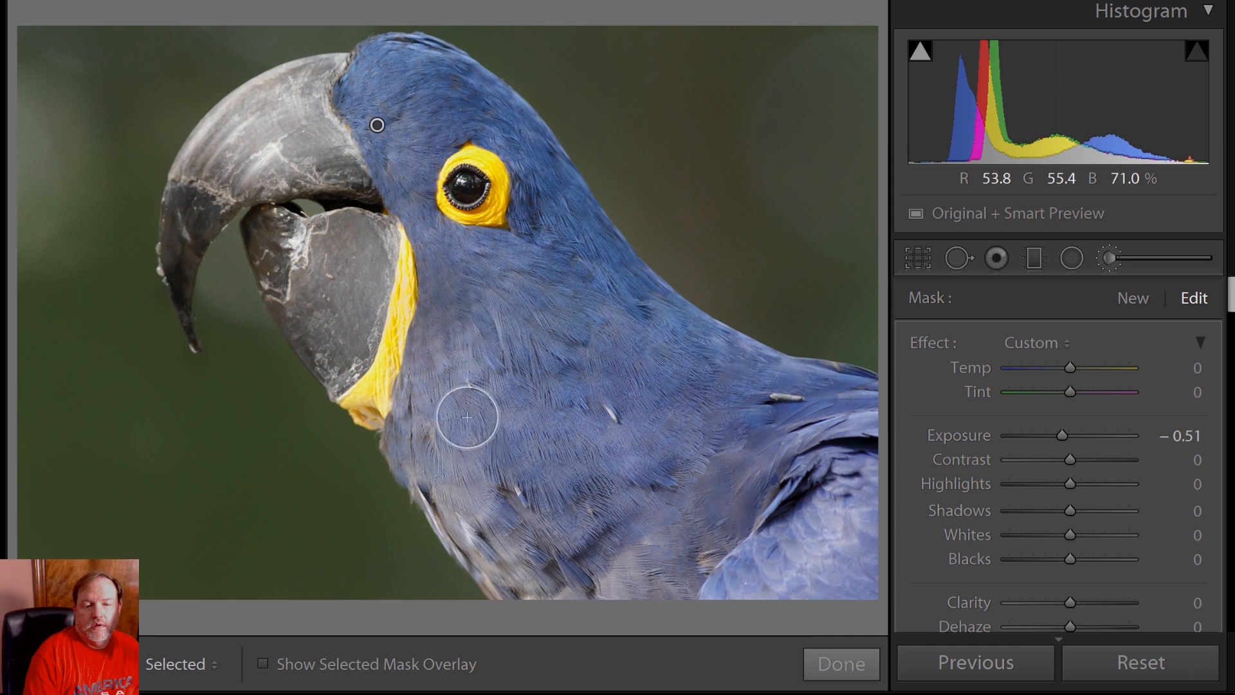
Step: Check the feather painting with the edit pins toggled, and start a new brush mask with exposure 0.55 on the upper beak
key(h)
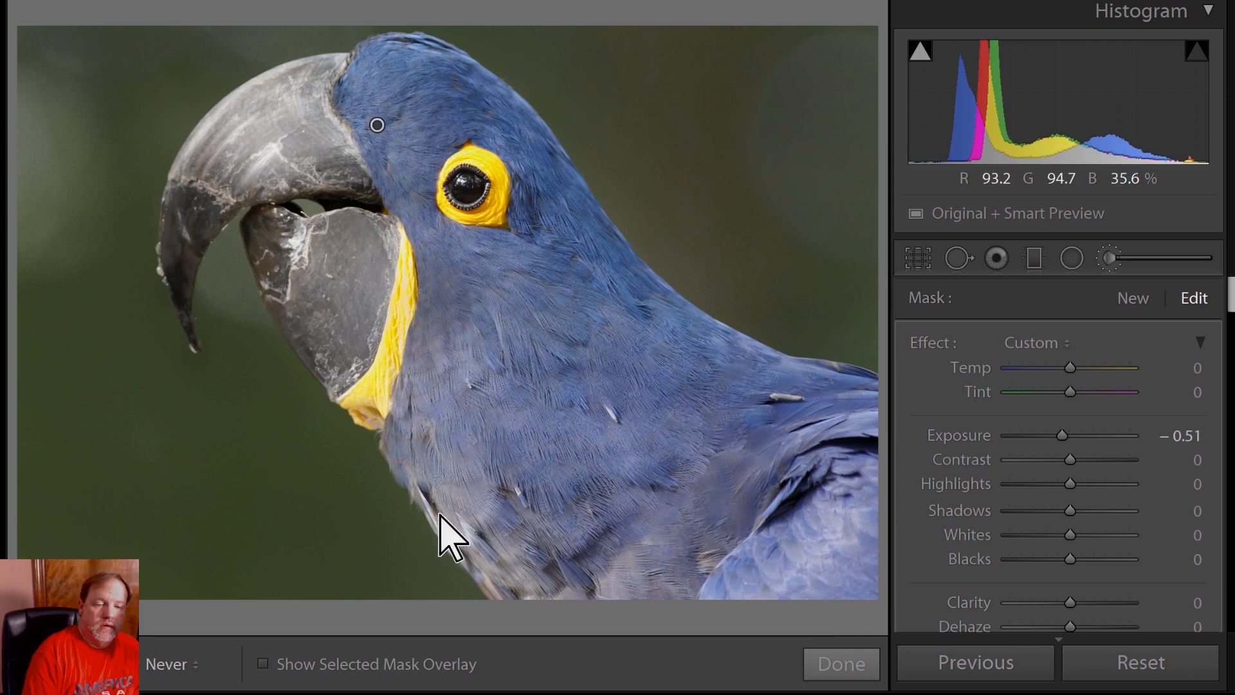
key(h)
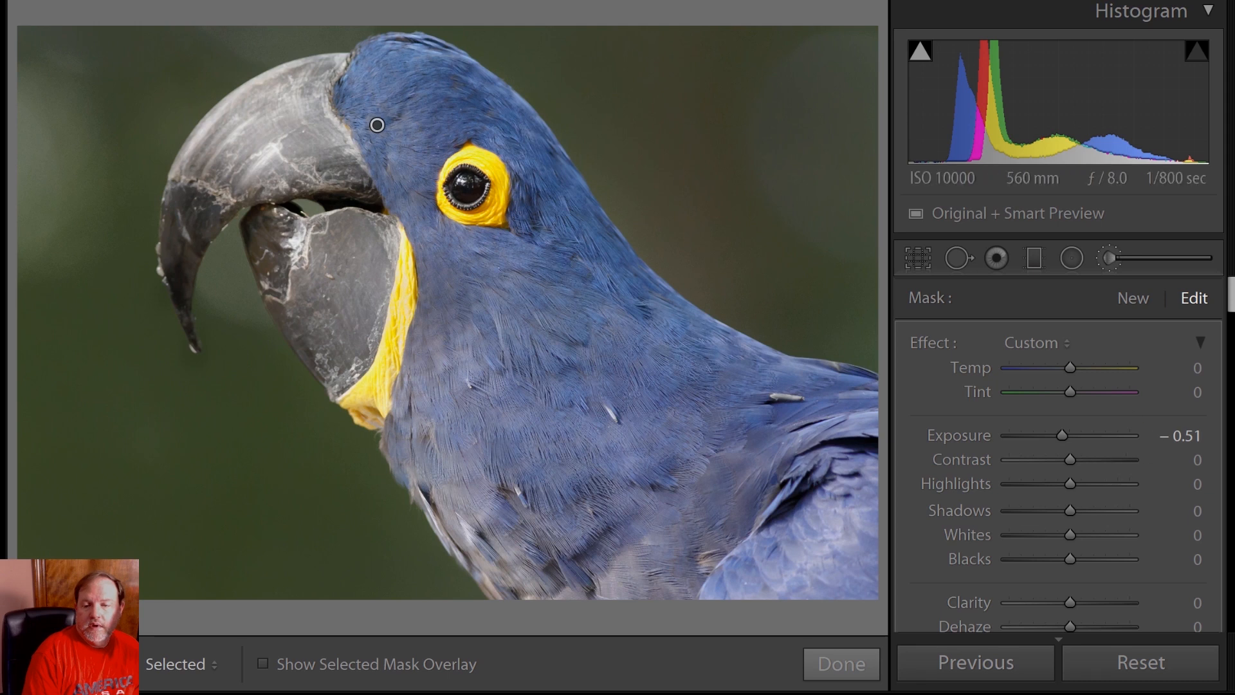
key(h)
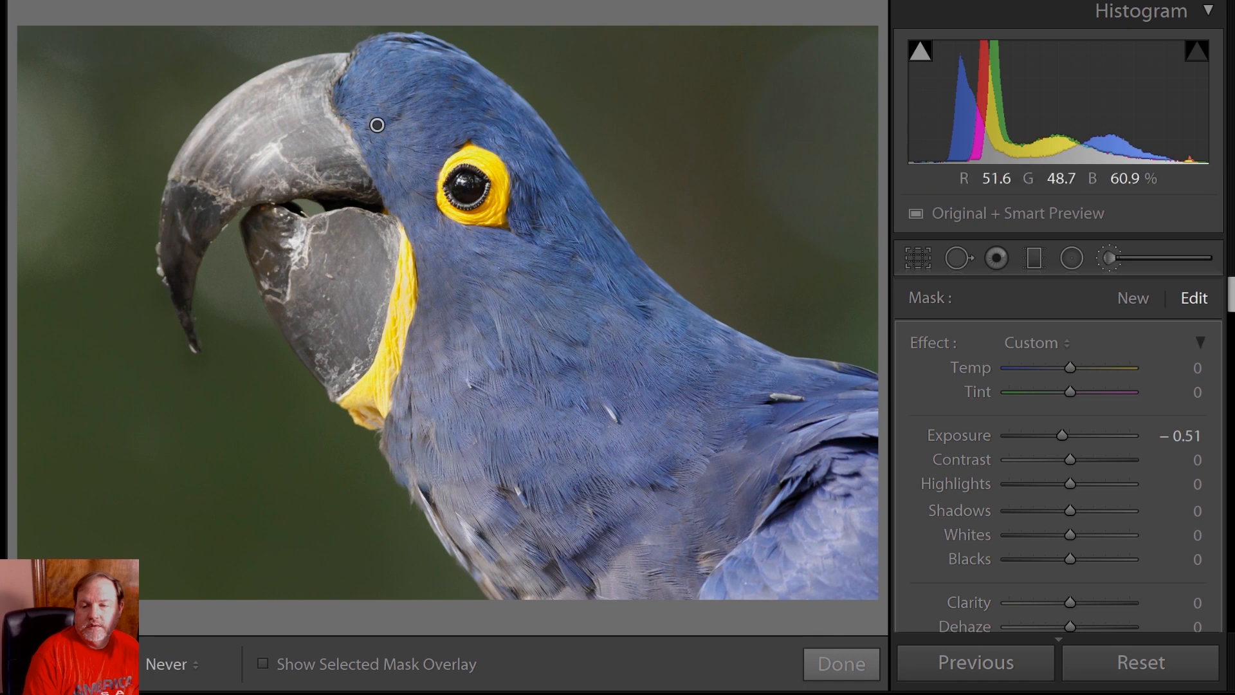
key(h)
click(1130, 298)
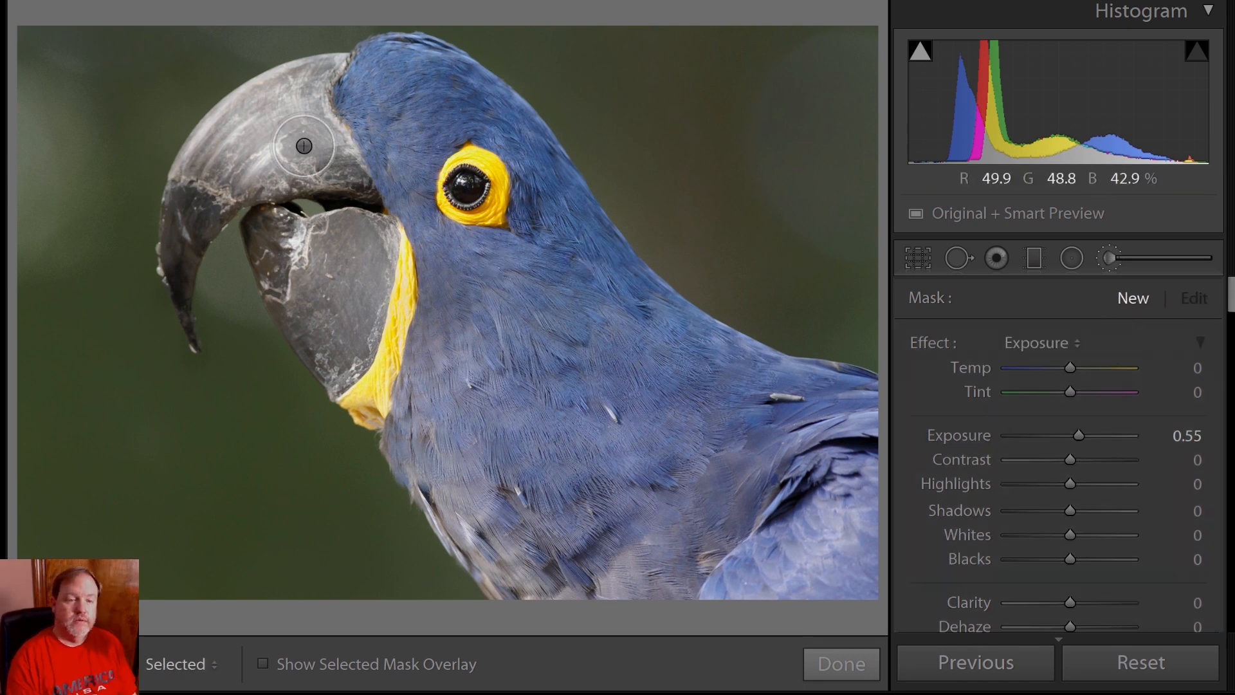
key(h)
key(h)
click(303, 154)
Step: Extend the brightening mask across the parrot's beak and blue plumage, toggling the edit pins to check the painting
key(h)
key(h)
key(h)
key(h)
key(h)
key(h)
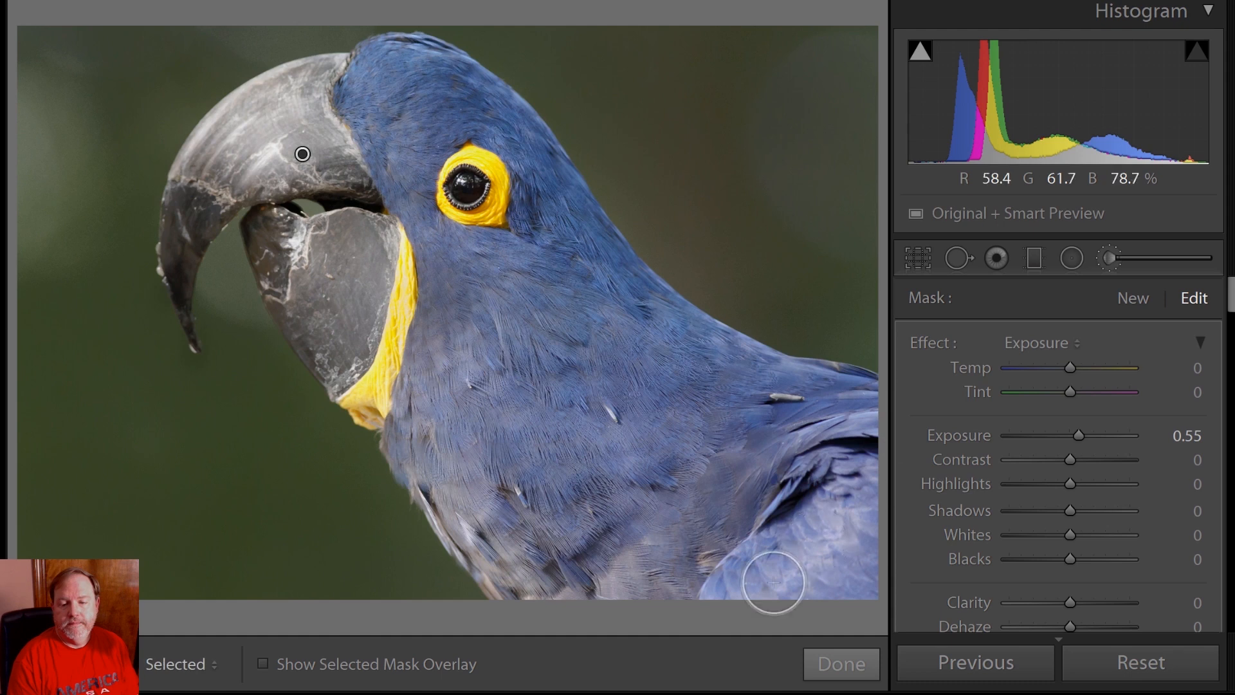
key(h)
key(h)
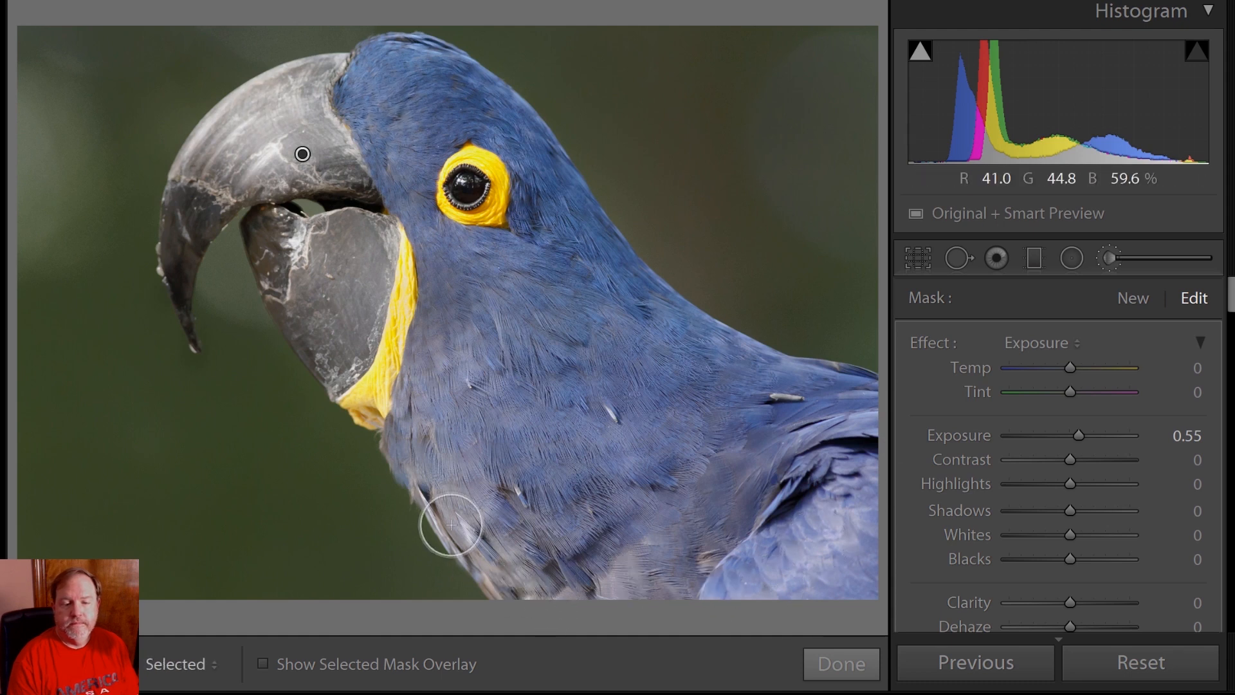
key(h)
key(h)
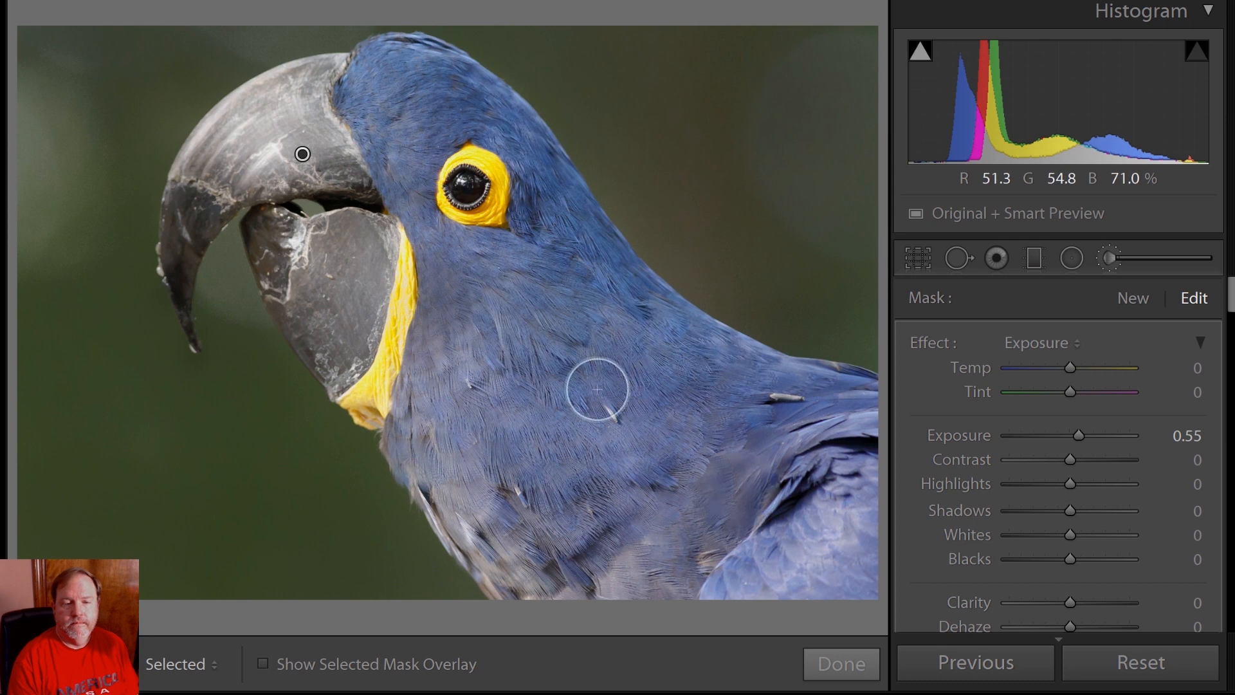
key(h)
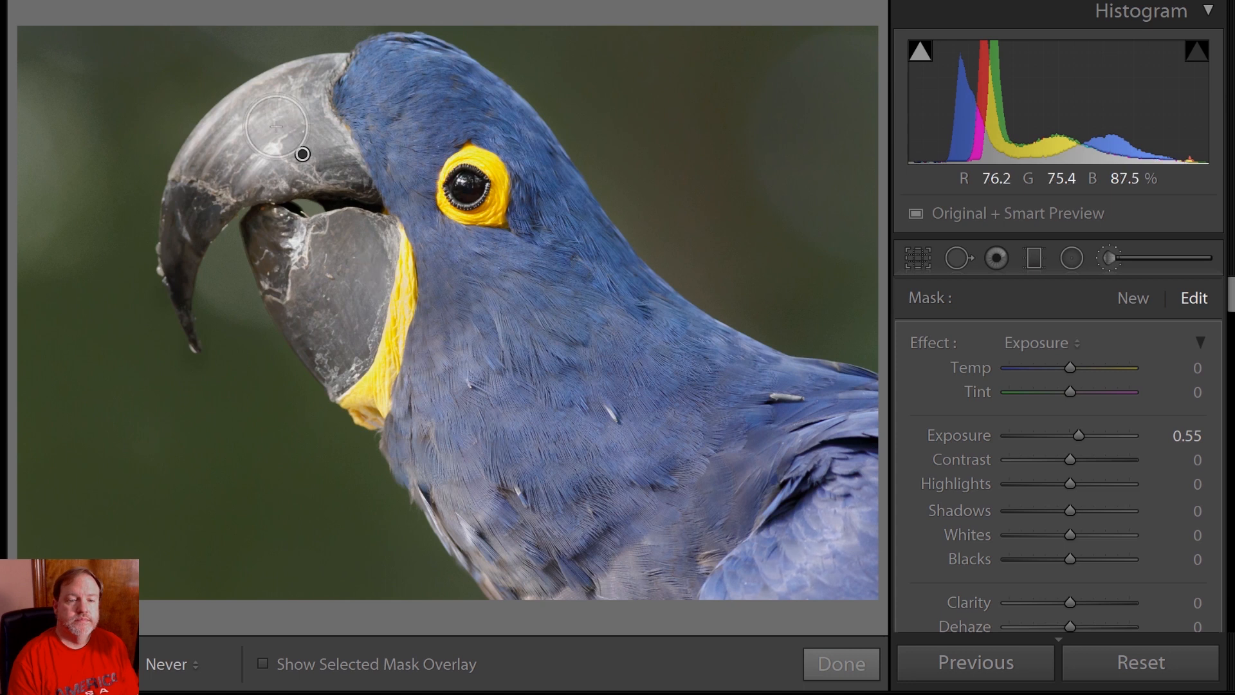
key(h)
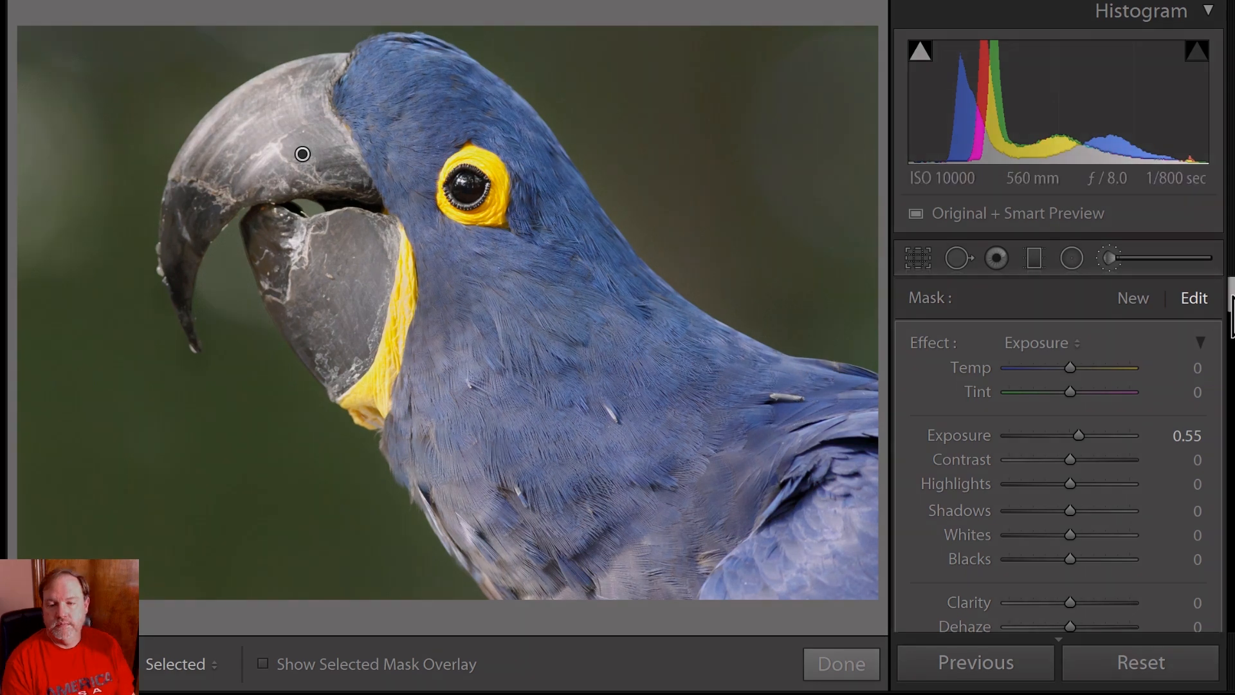
Step: Apply a Luminance range mask to the brightening brush adjustment with a range of 72/100
drag(1232, 297, 1231, 381)
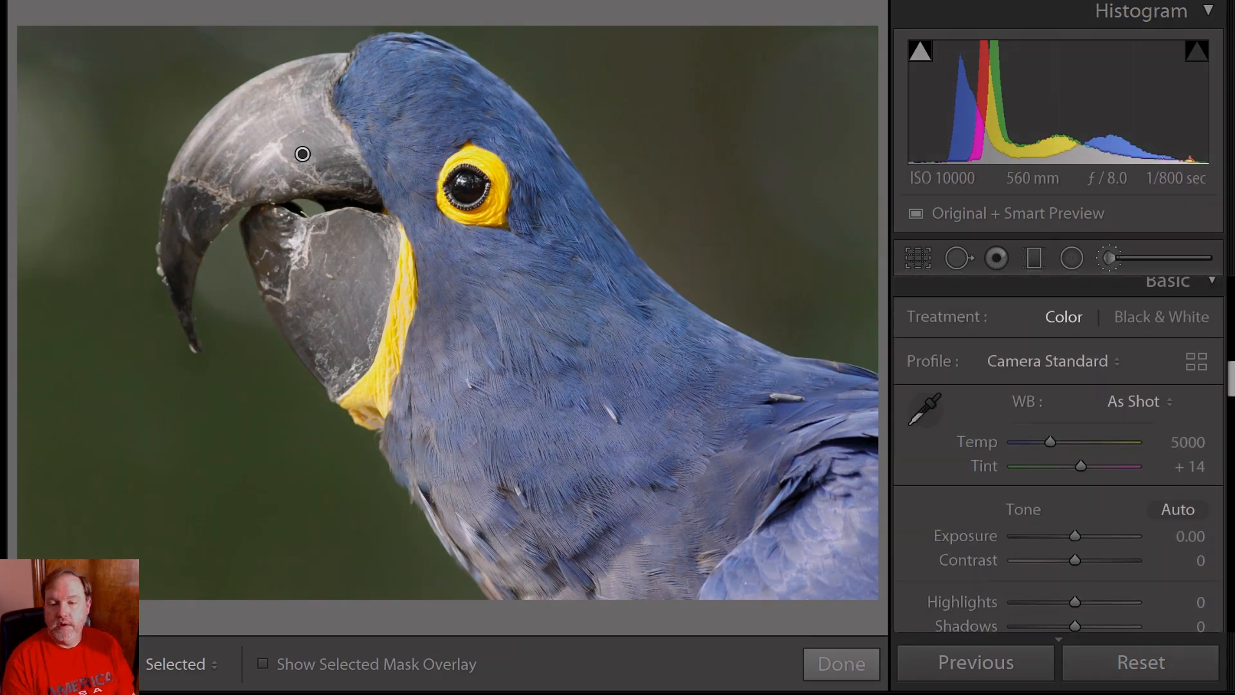
scroll(1057, 399, up, 3)
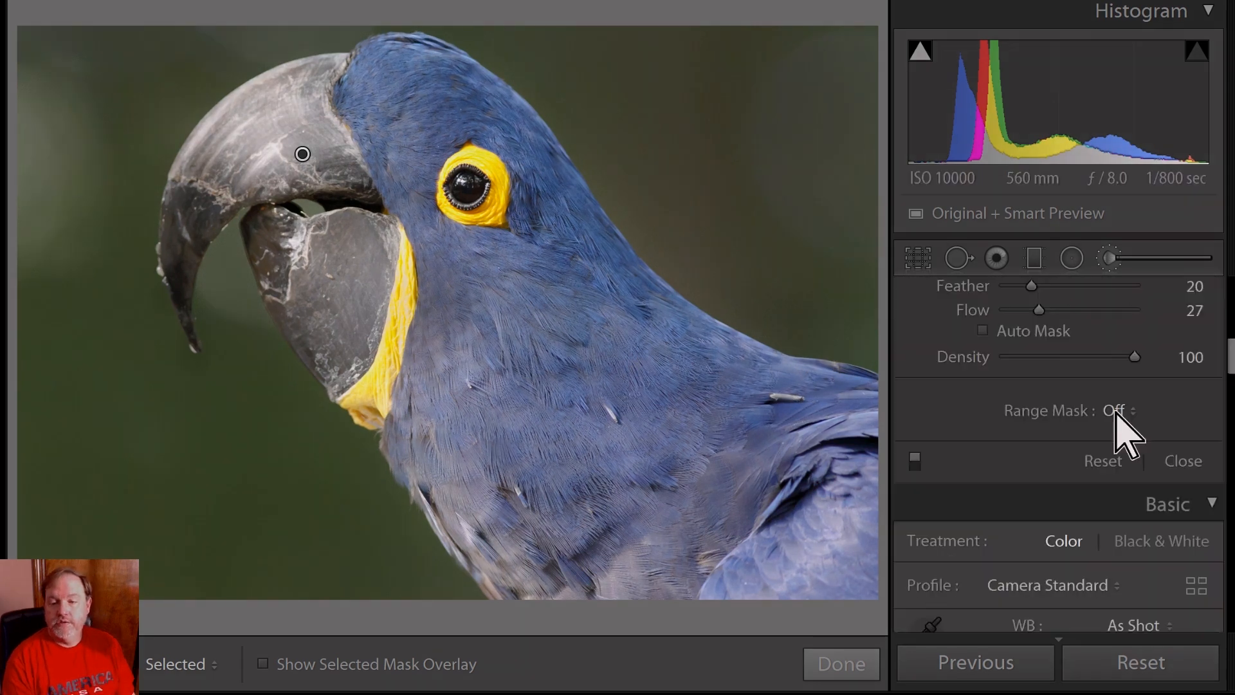
click(1053, 503)
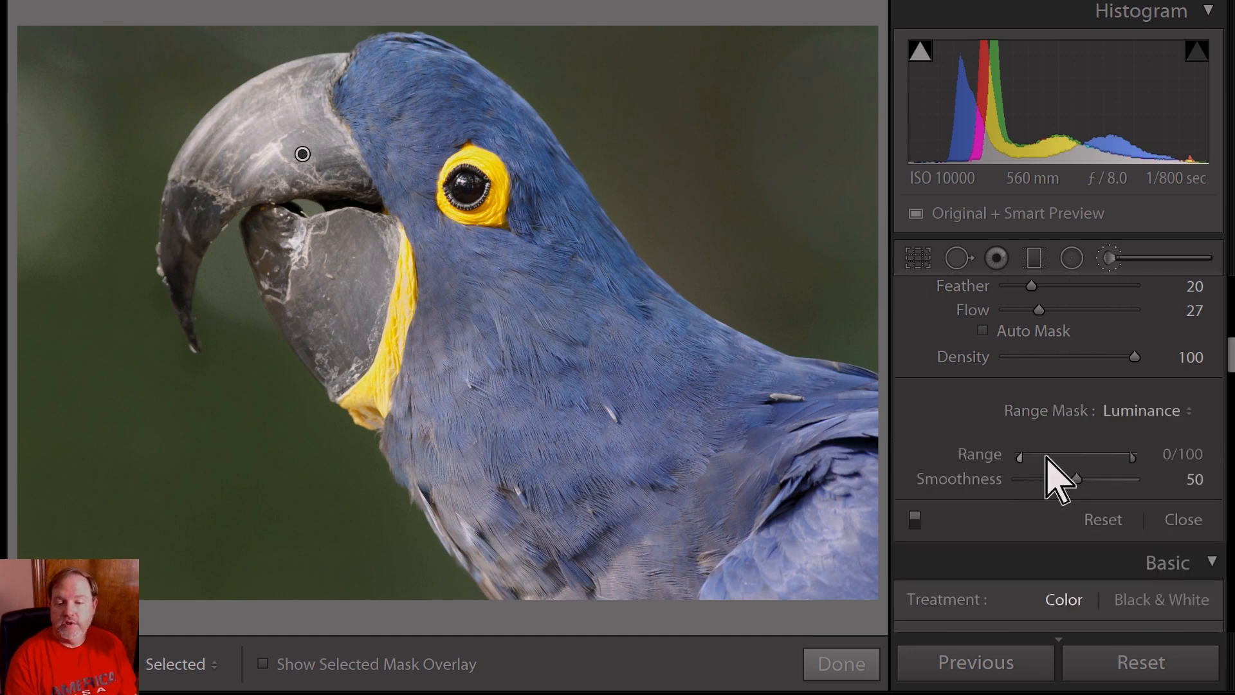
mouse_move(1079, 459)
mouse_down()
mouse_move(1141, 460)
mouse_move(1095, 472)
mouse_up()
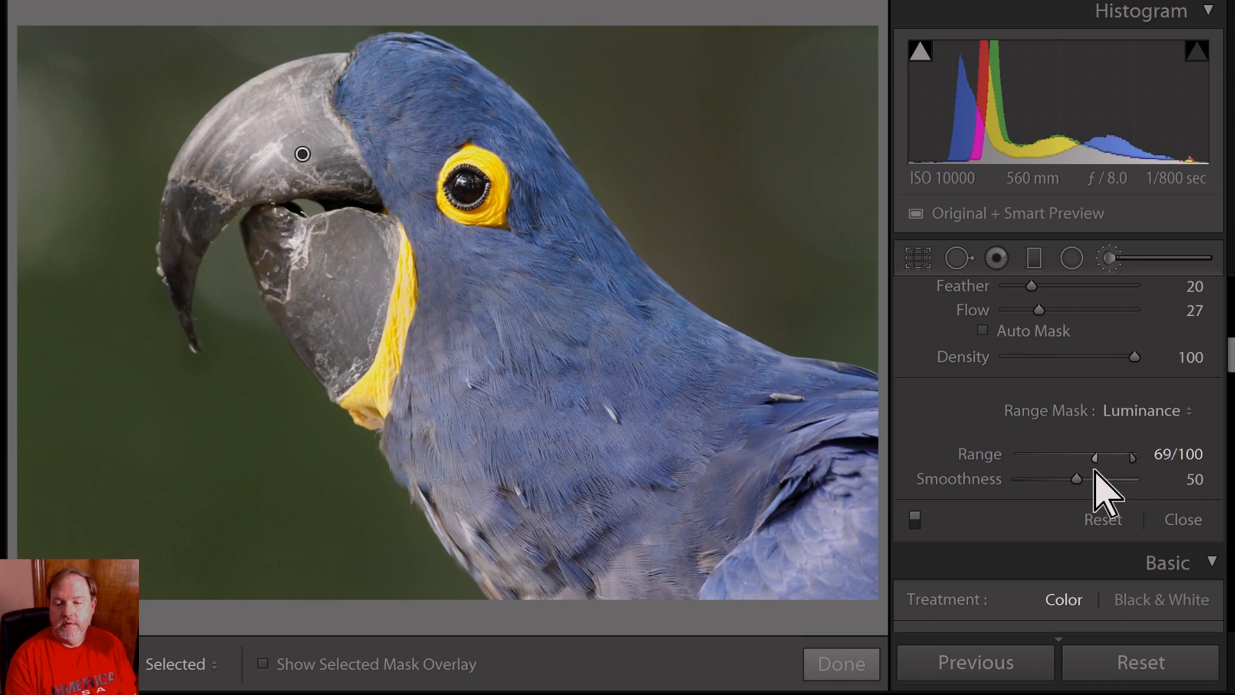
drag(1095, 473, 1098, 474)
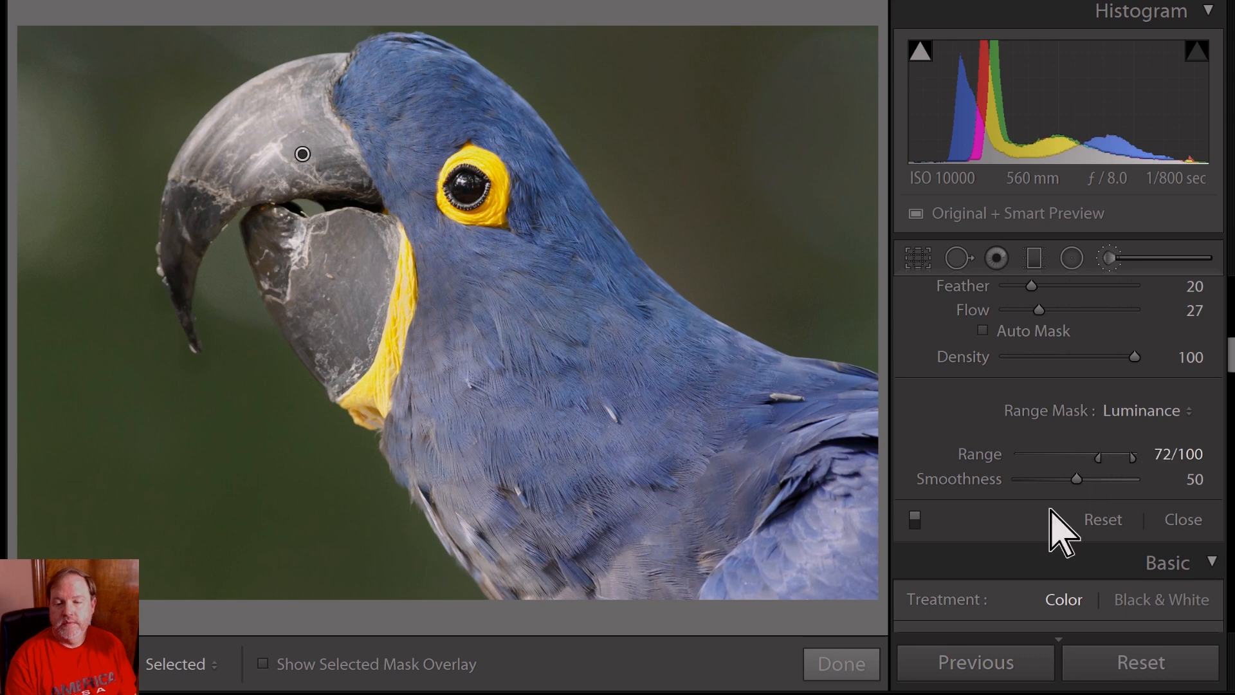
Step: Compare the photo with all brush adjustments switched off and on, and close the Adjustment Brush
click(915, 522)
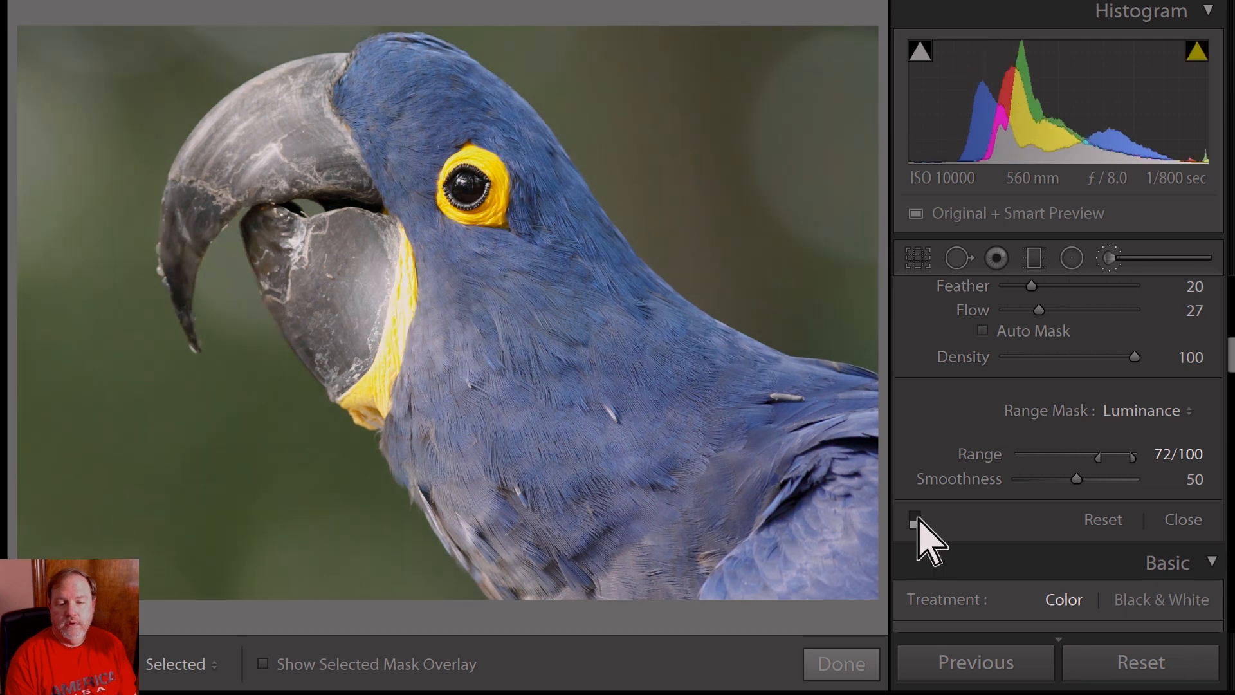
click(915, 521)
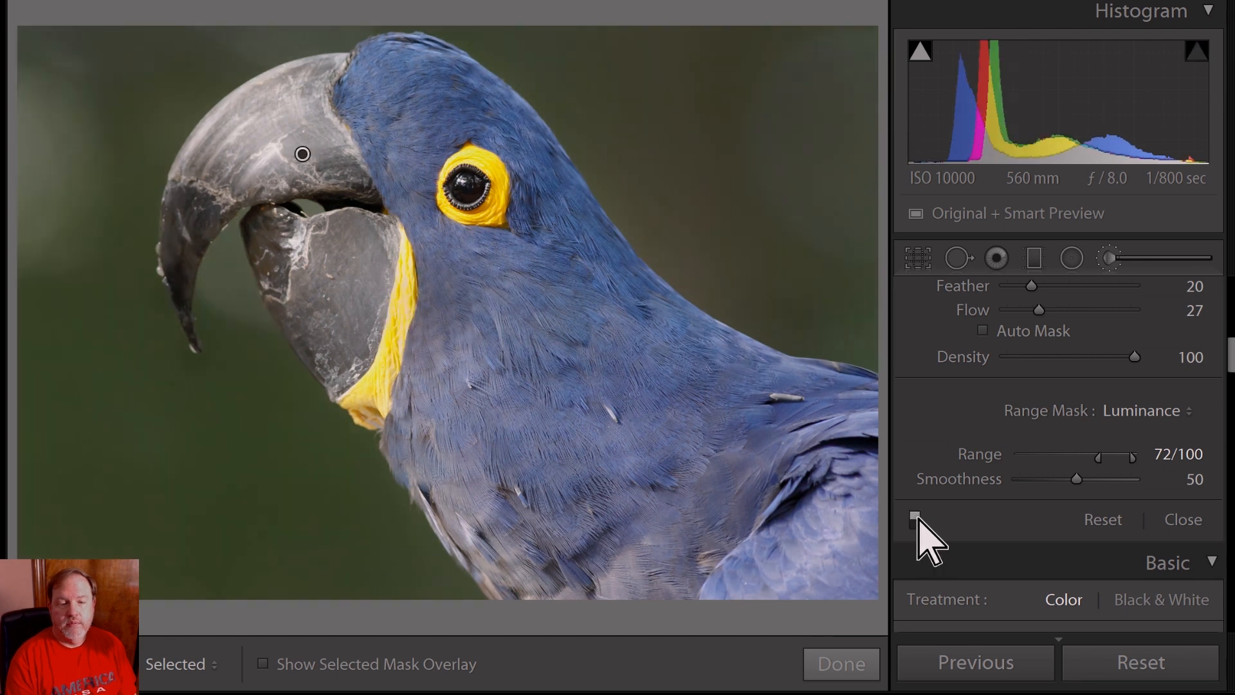
click(916, 522)
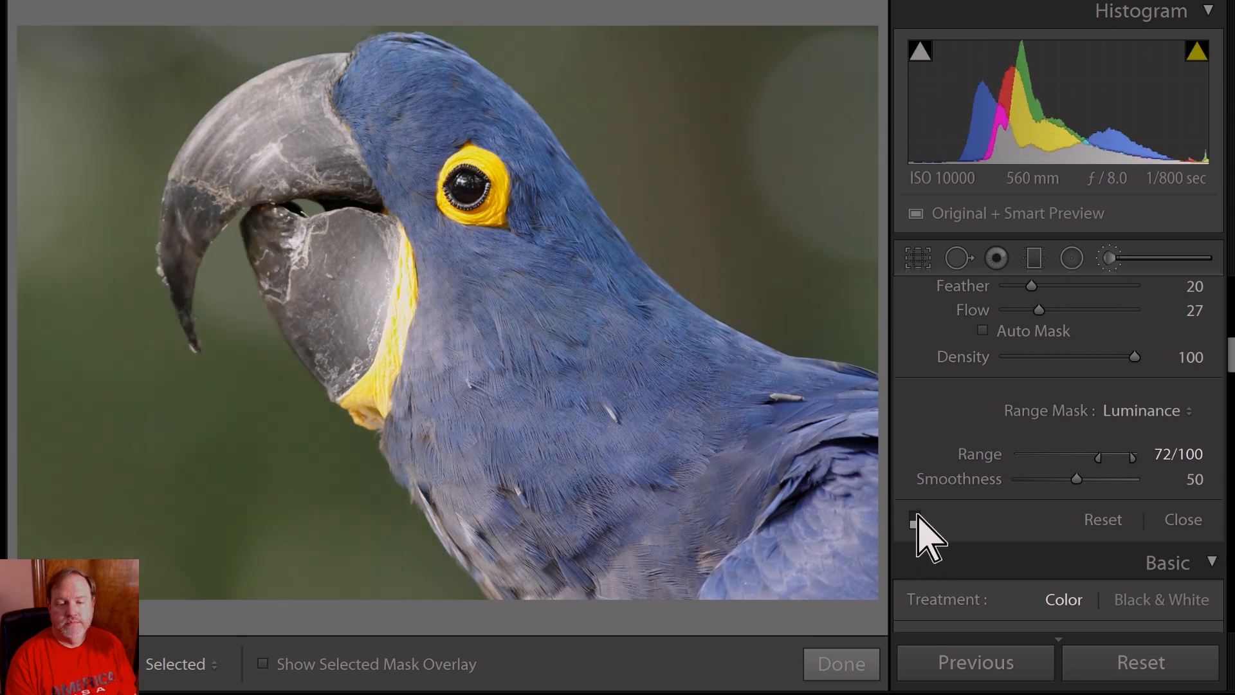
click(916, 520)
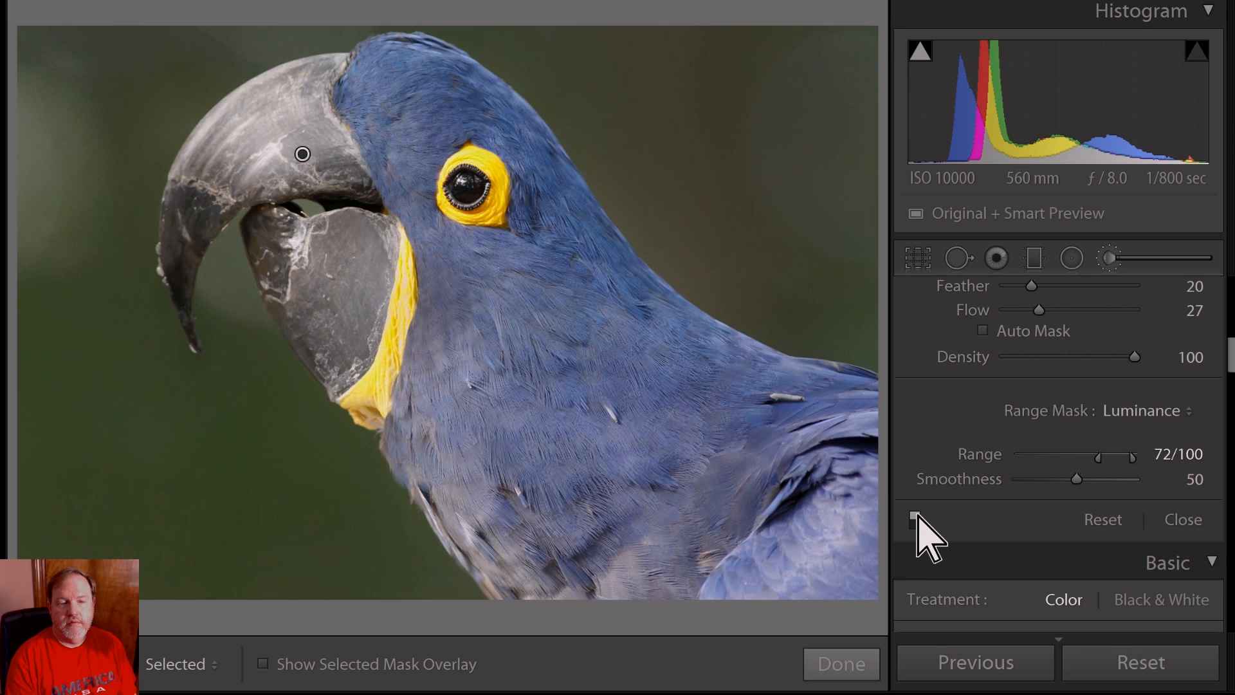
click(1101, 256)
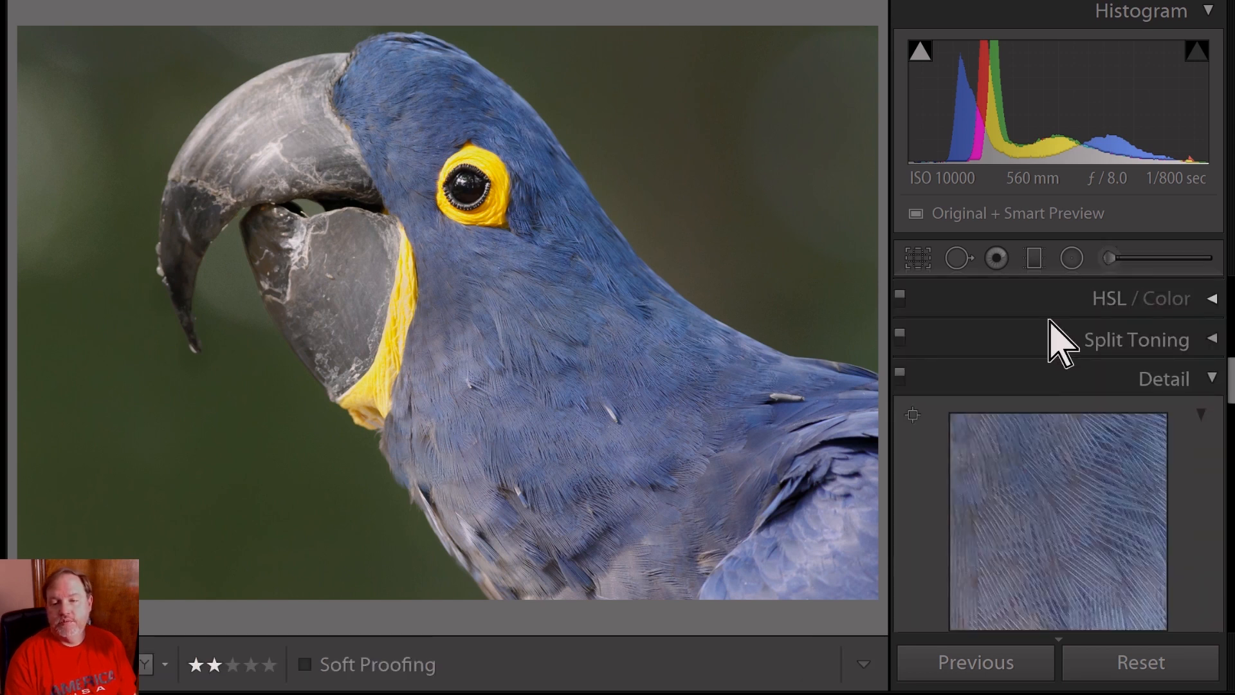